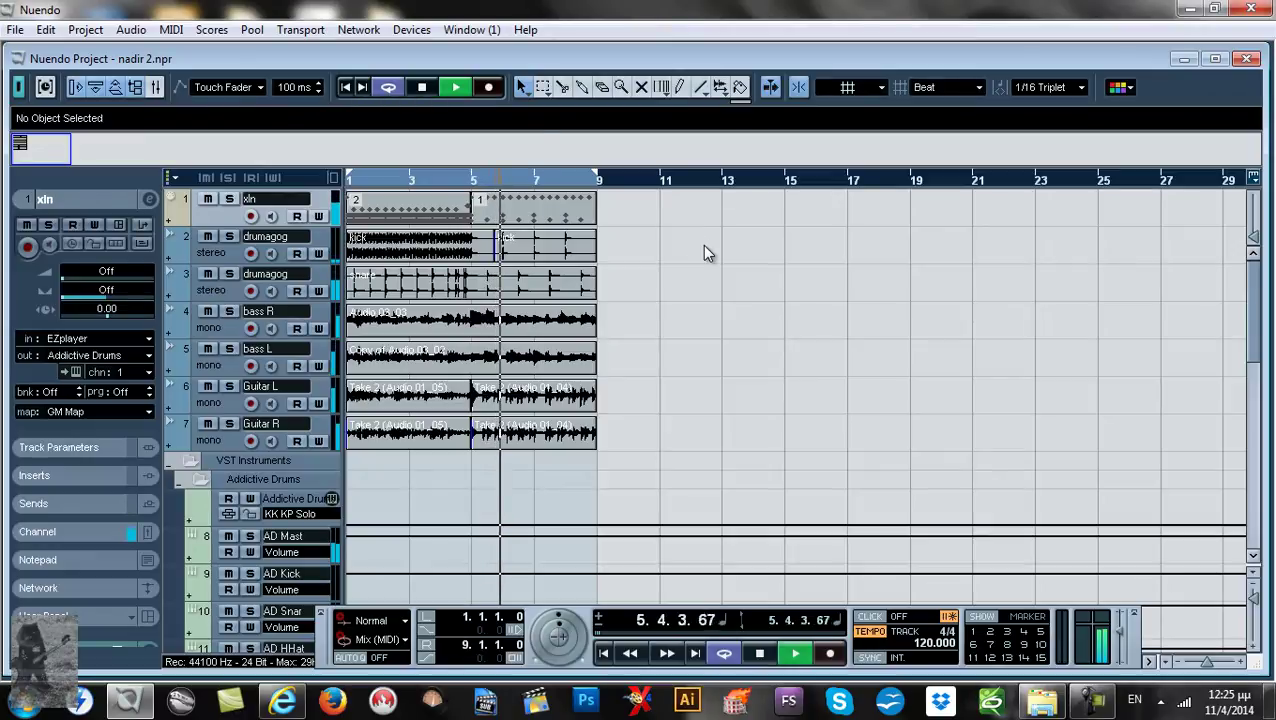
Open the mixer's Group 1 channel settings and bring up the editor of the TSB-1 insert
{"action": "key", "text": "F3"}
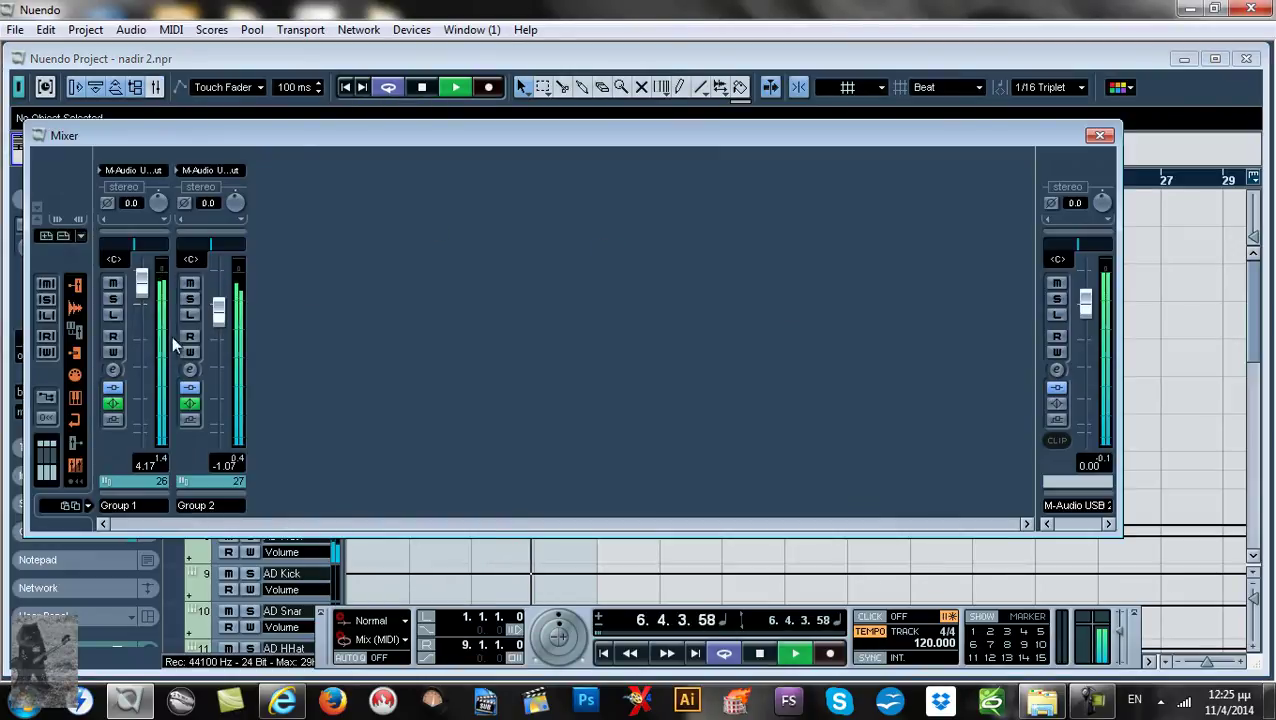
{"action": "left_click", "coordinate": [113, 370]}
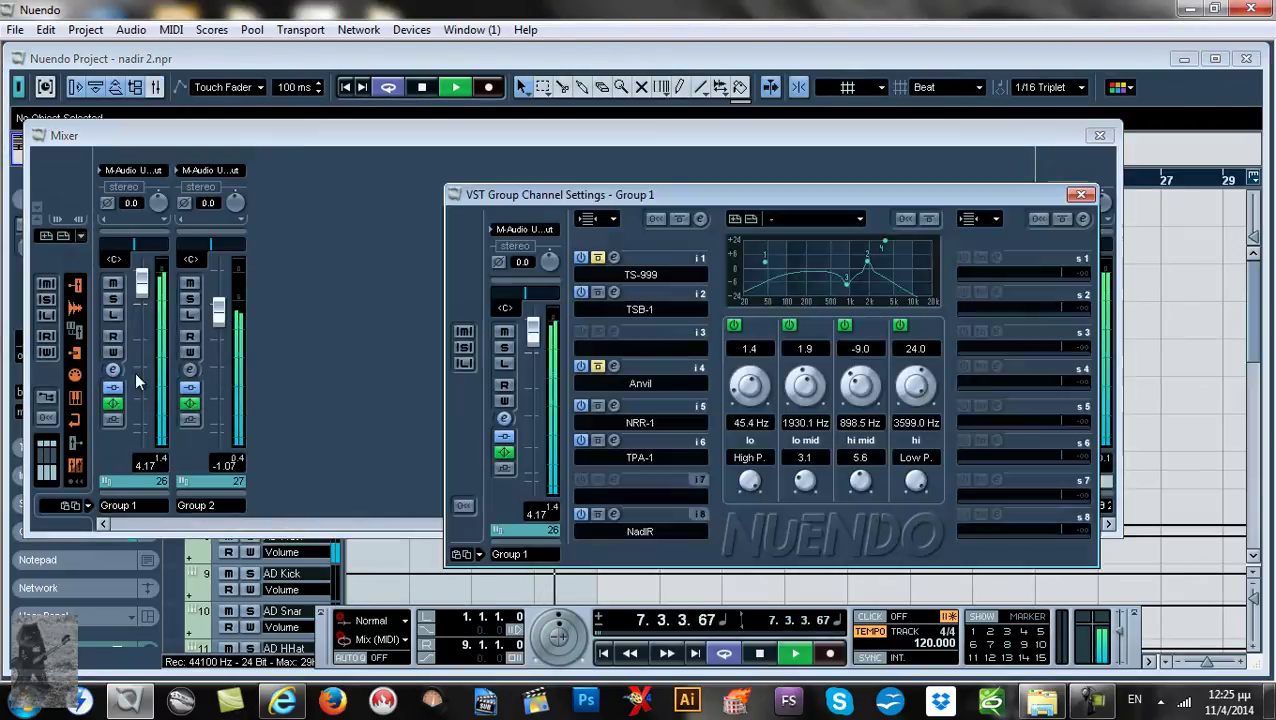
{"action": "left_click", "coordinate": [613, 292]}
{"action": "left_click_drag", "start_coordinate": [893, 150], "coordinate": [892, 135]}
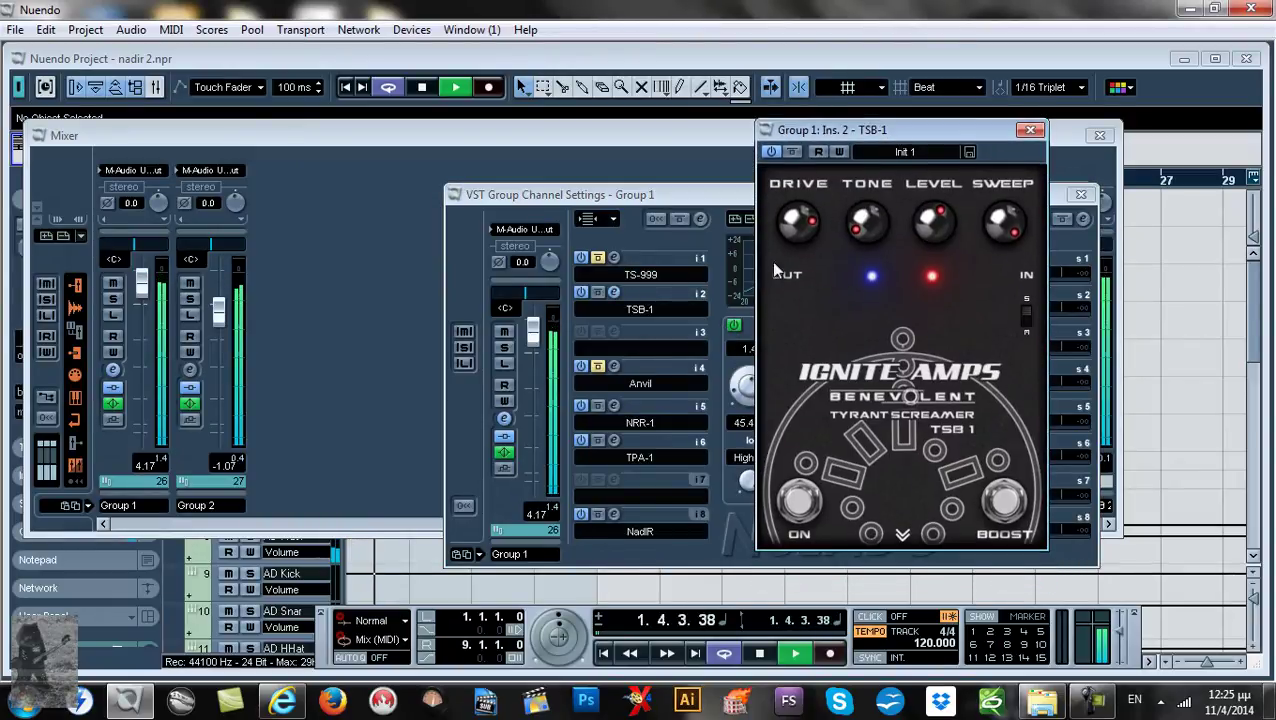
Open the NRR-1 insert's editor and set both the NRR-1 and TSB-1 windows to Always on Top
{"action": "left_click", "coordinate": [614, 406]}
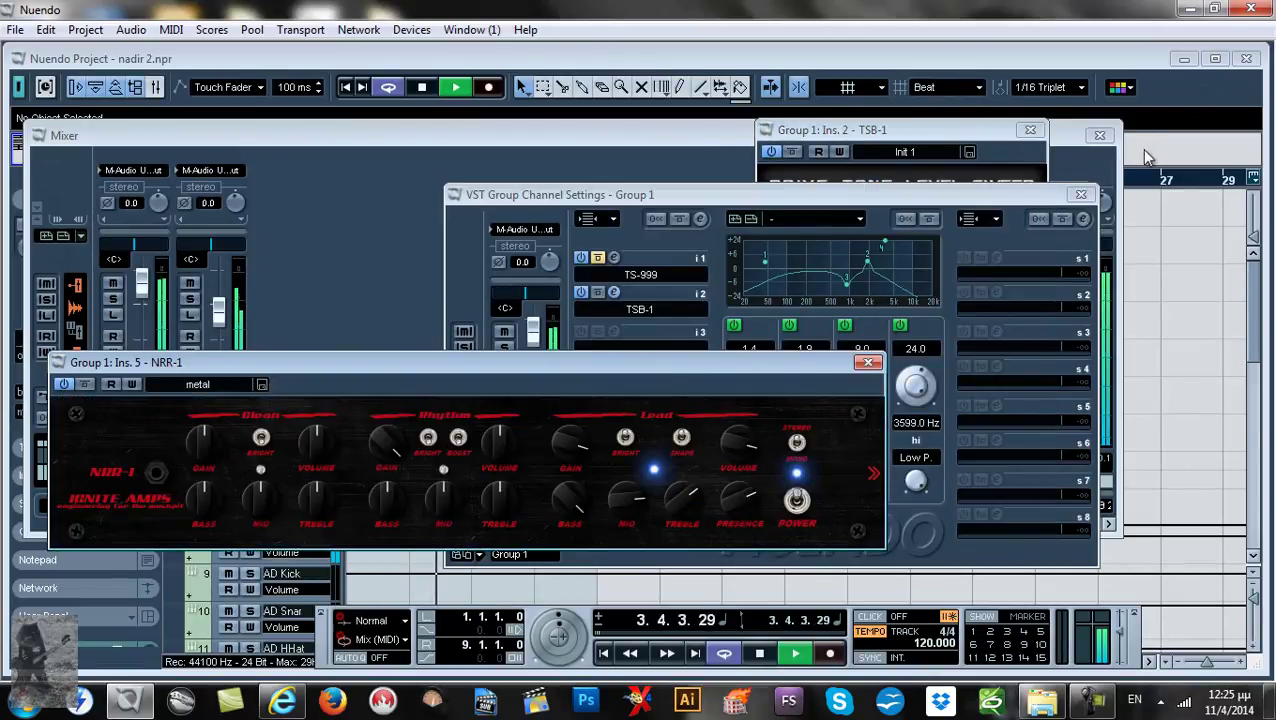
{"action": "right_click", "coordinate": [779, 381]}
{"action": "left_click", "coordinate": [826, 388]}
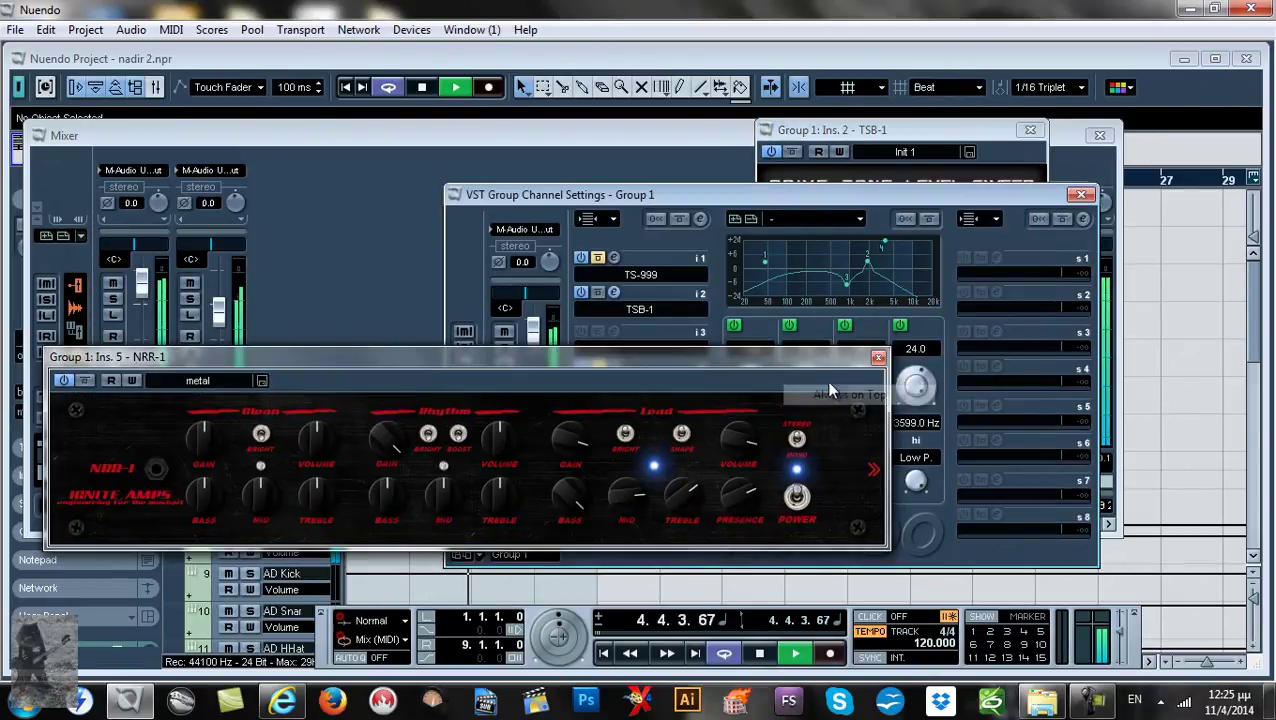
{"action": "right_click", "coordinate": [1008, 160]}
{"action": "left_click", "coordinate": [1078, 163]}
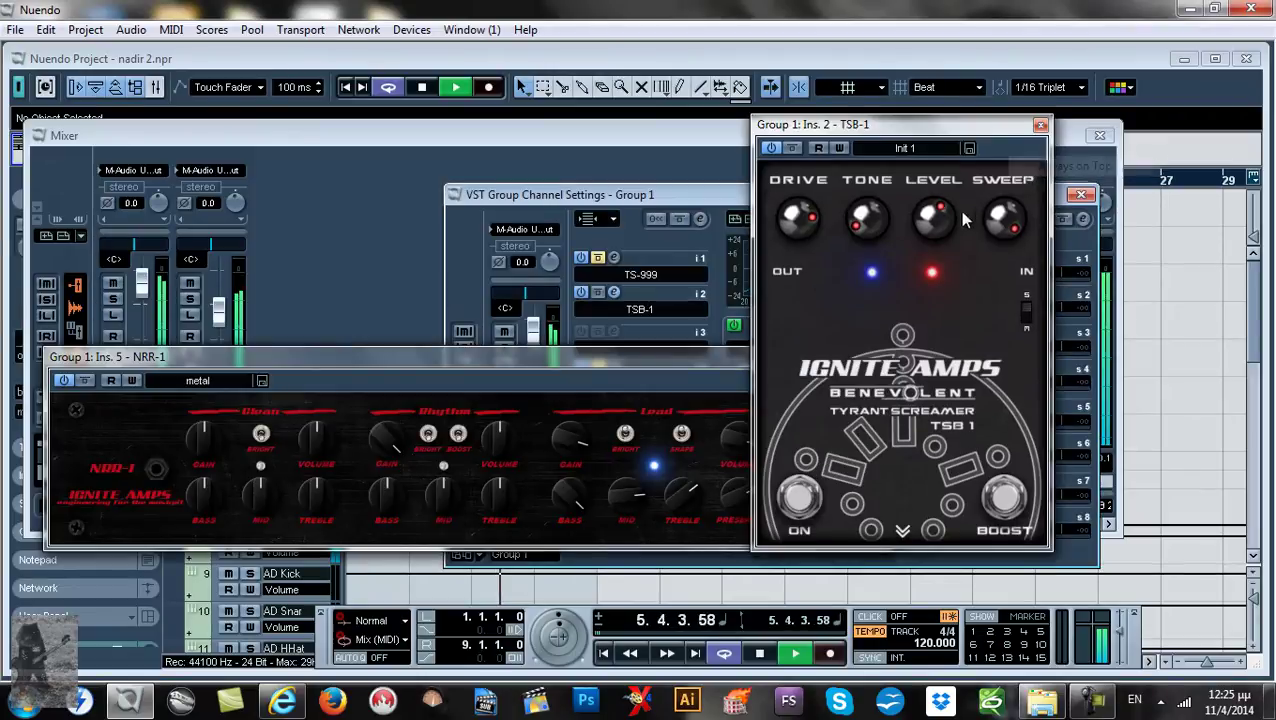
Open the TPA-1 editor from the Group 1 inserts and set its window to Always on Top
{"action": "left_click_drag", "start_coordinate": [751, 379], "coordinate": [1173, 421]}
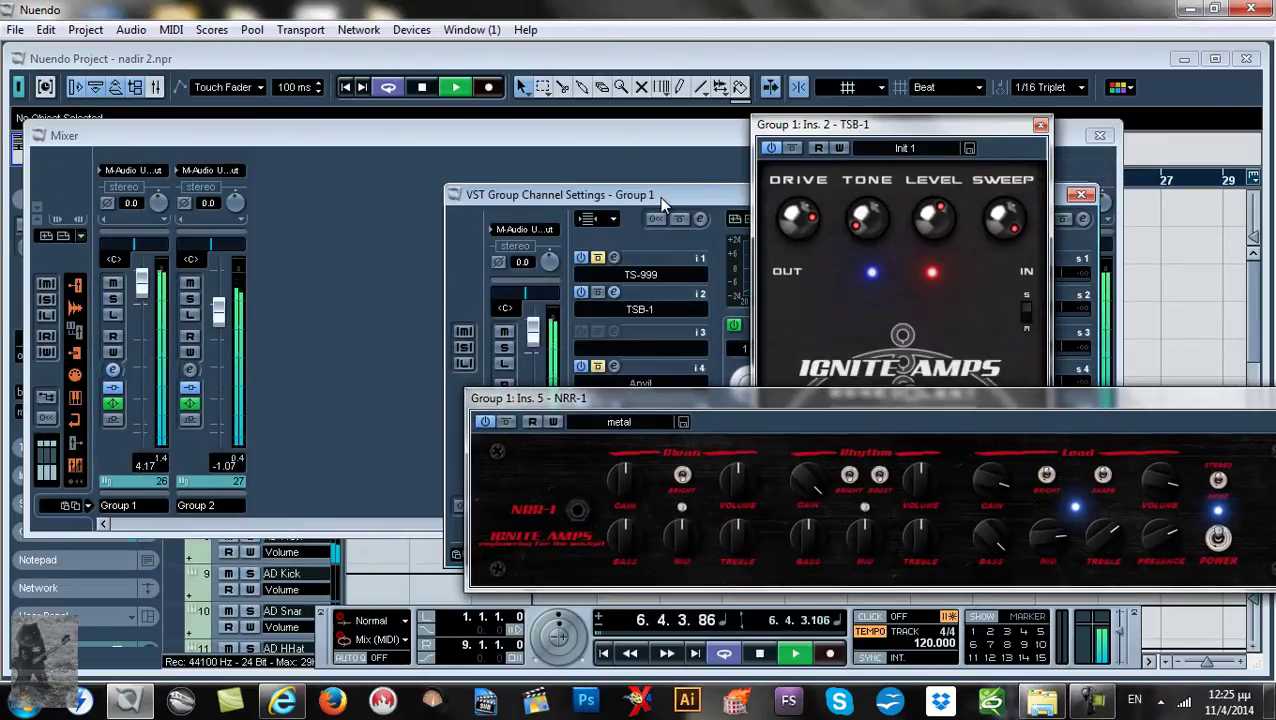
{"action": "left_click_drag", "start_coordinate": [659, 196], "coordinate": [316, 171]}
{"action": "left_click", "coordinate": [272, 415]}
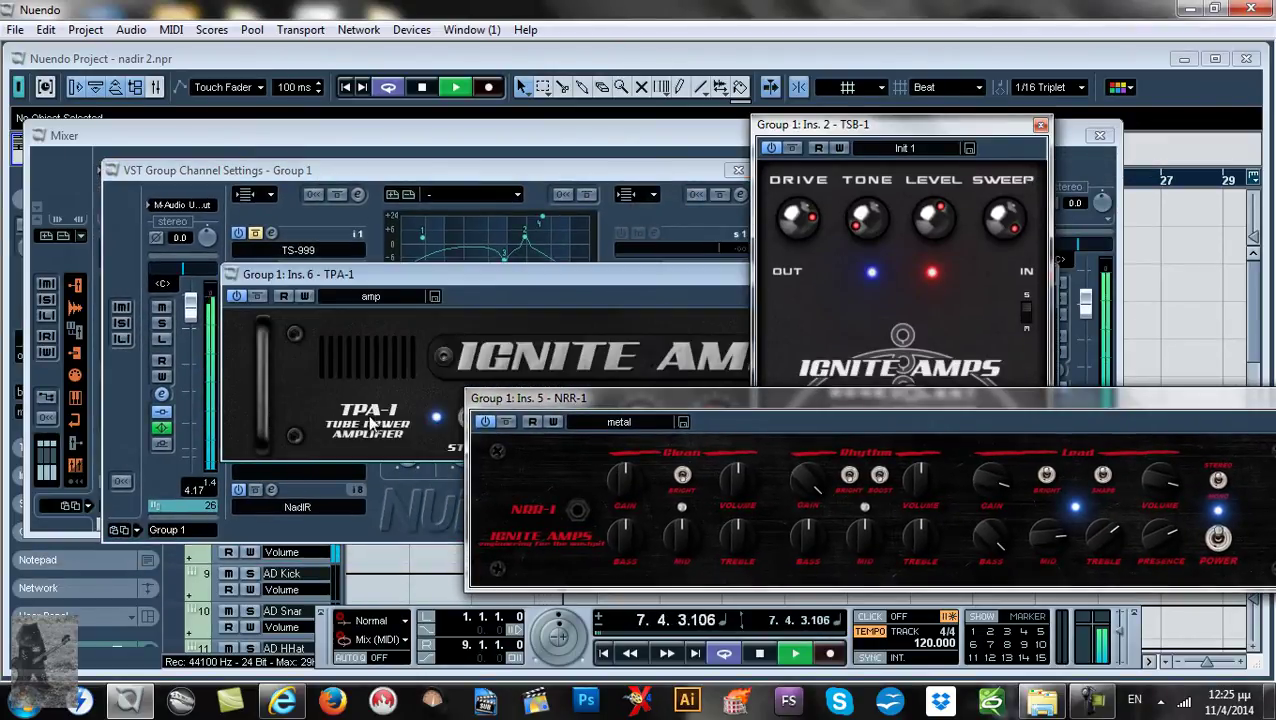
{"action": "right_click", "coordinate": [471, 297]}
{"action": "left_click", "coordinate": [545, 309]}
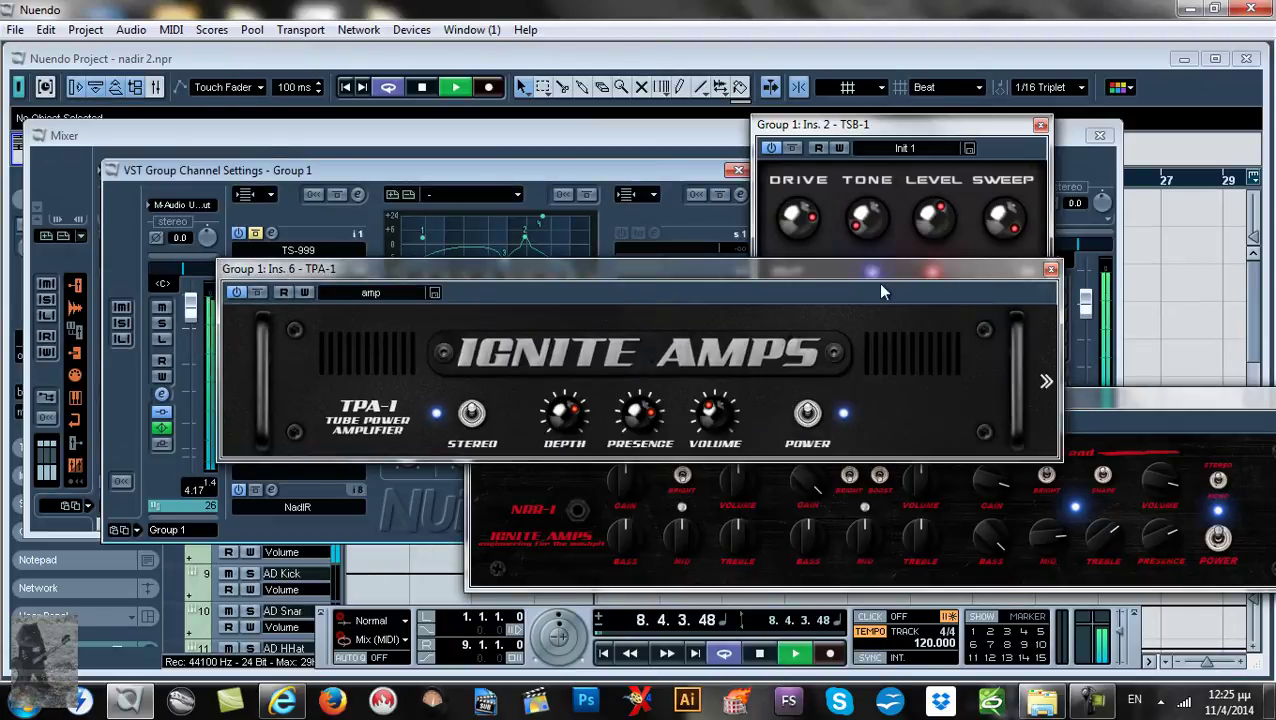
Arrange the plugin windows with TPA-1 directly below NRR-1 and TSB-1 to the right of both
{"action": "left_click_drag", "start_coordinate": [887, 271], "coordinate": [840, 515]}
{"action": "left_click_drag", "start_coordinate": [898, 404], "coordinate": [518, 288]}
{"action": "left_click_drag", "start_coordinate": [912, 130], "coordinate": [1120, 78]}
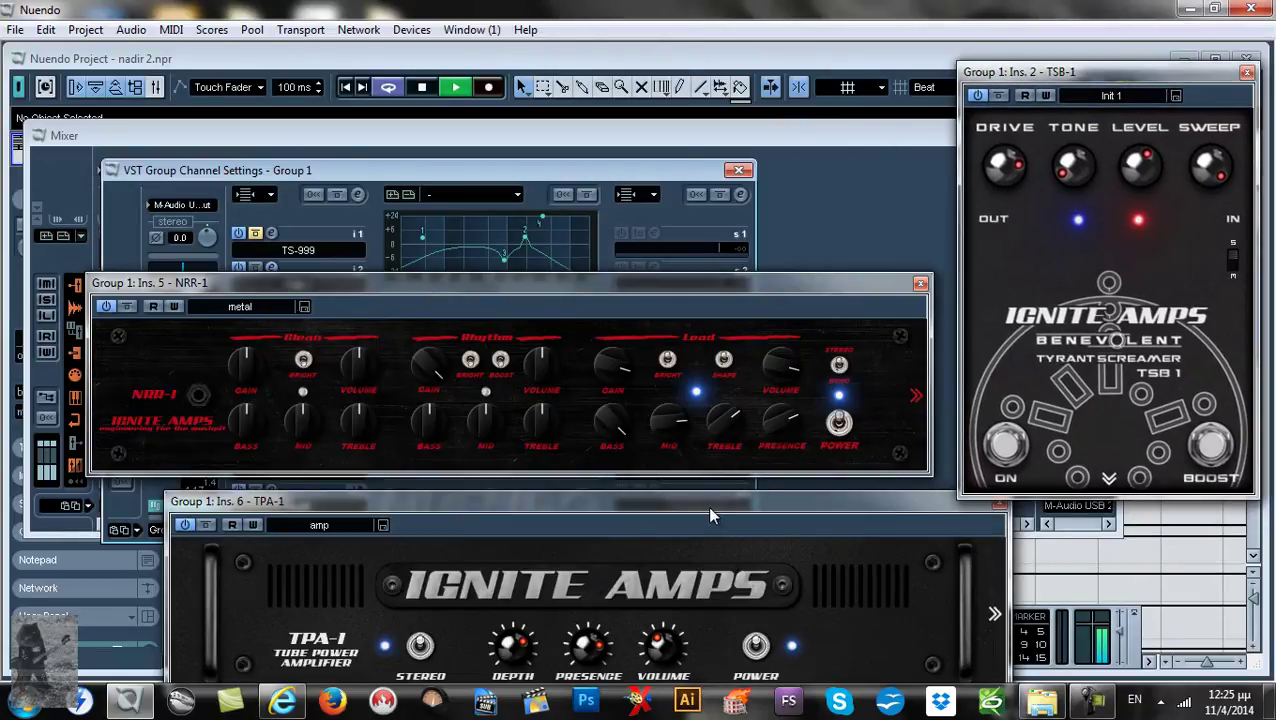
{"action": "left_click_drag", "start_coordinate": [710, 515], "coordinate": [642, 495]}
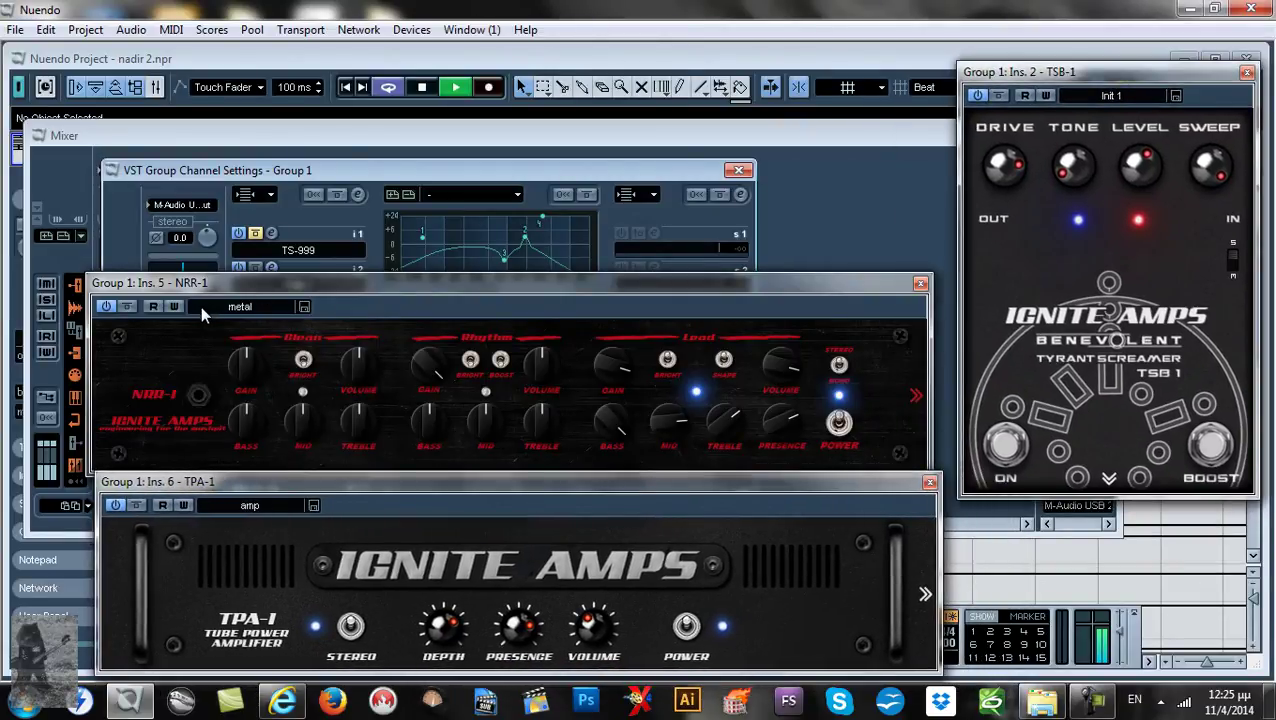
Toggle the bypass of NRR-1 and TPA-1 to compare the sound, and move the Group 1 channel settings above the amp windows
{"action": "left_click", "coordinate": [127, 307]}
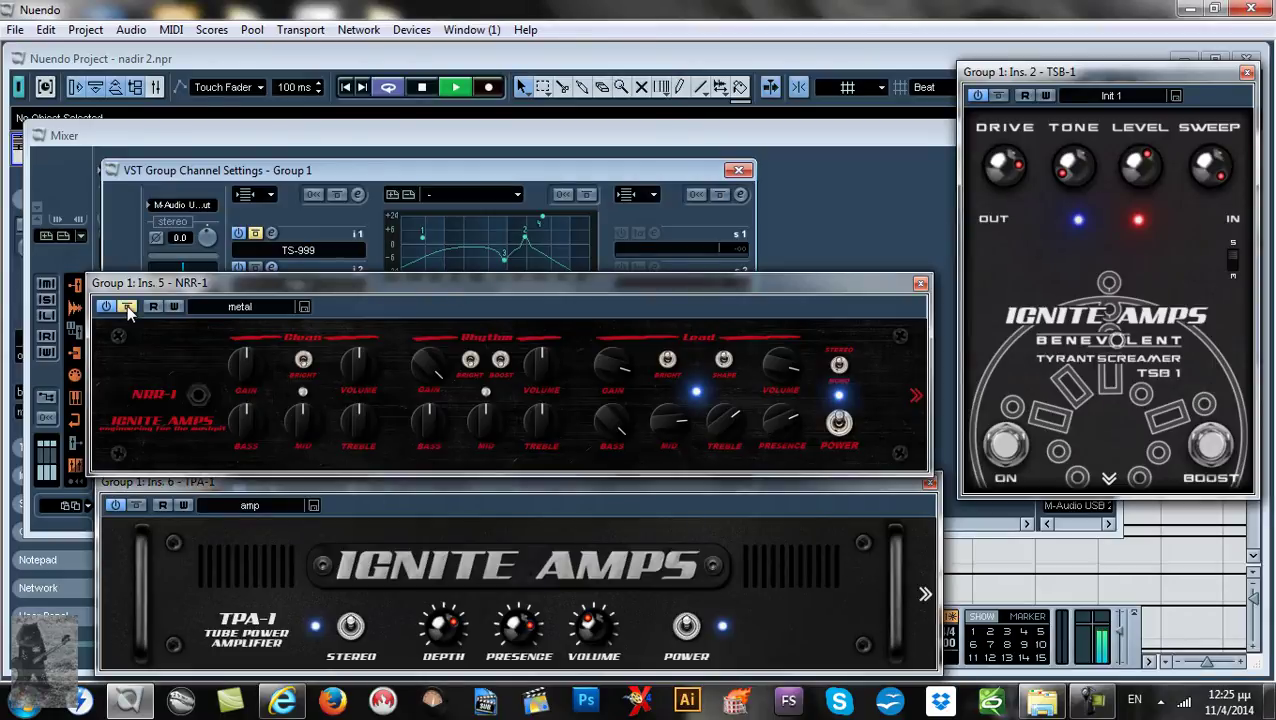
{"action": "left_click", "coordinate": [138, 505]}
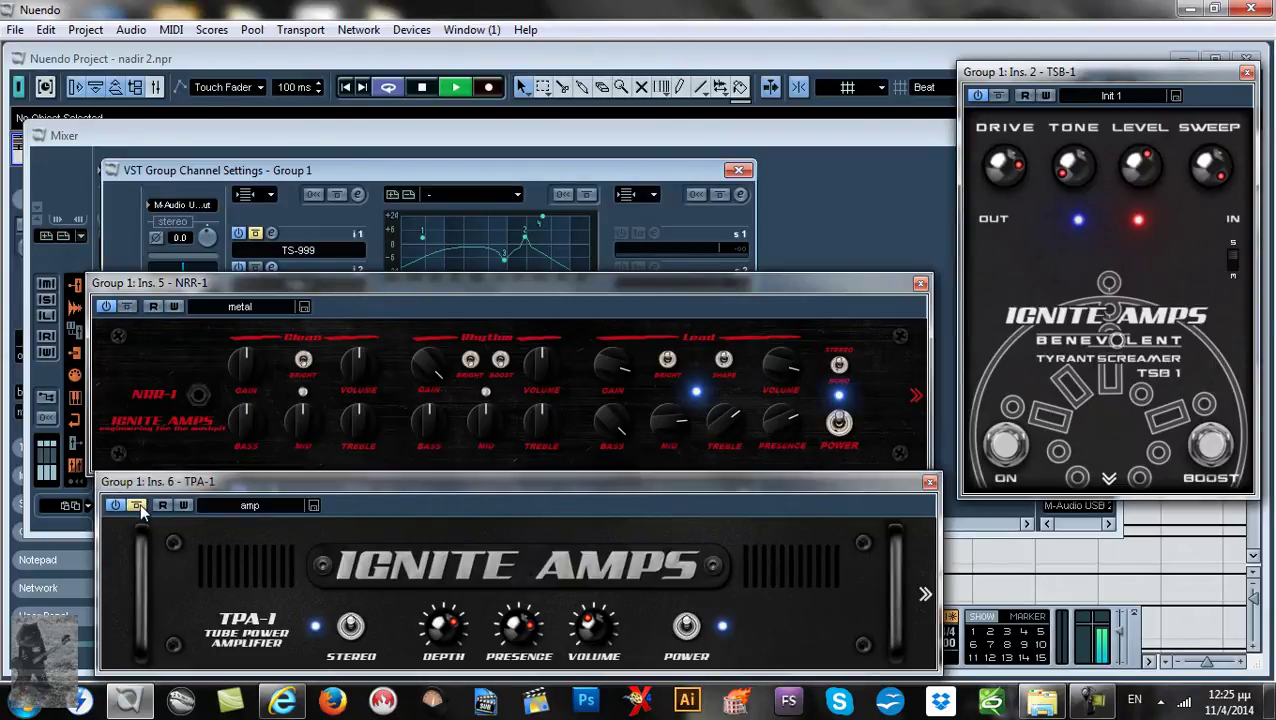
{"action": "left_click_drag", "start_coordinate": [266, 178], "coordinate": [267, 134]}
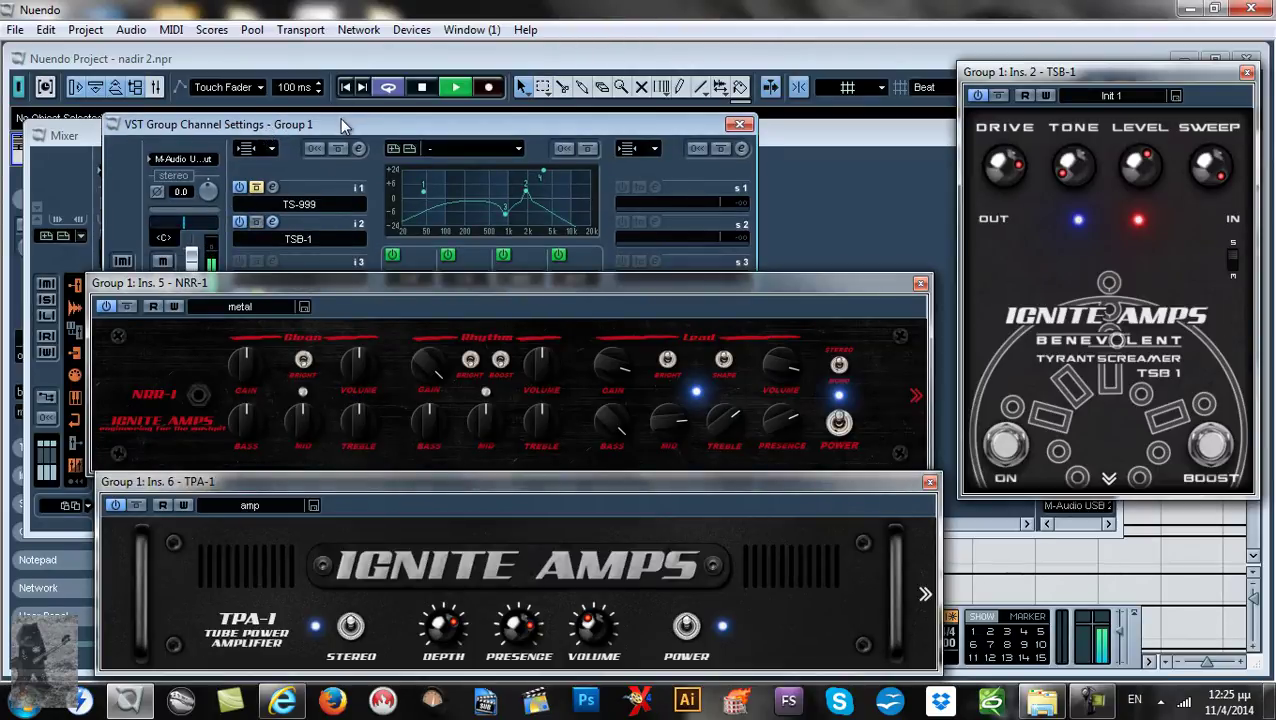
{"action": "left_click_drag", "start_coordinate": [340, 118], "coordinate": [328, 41]}
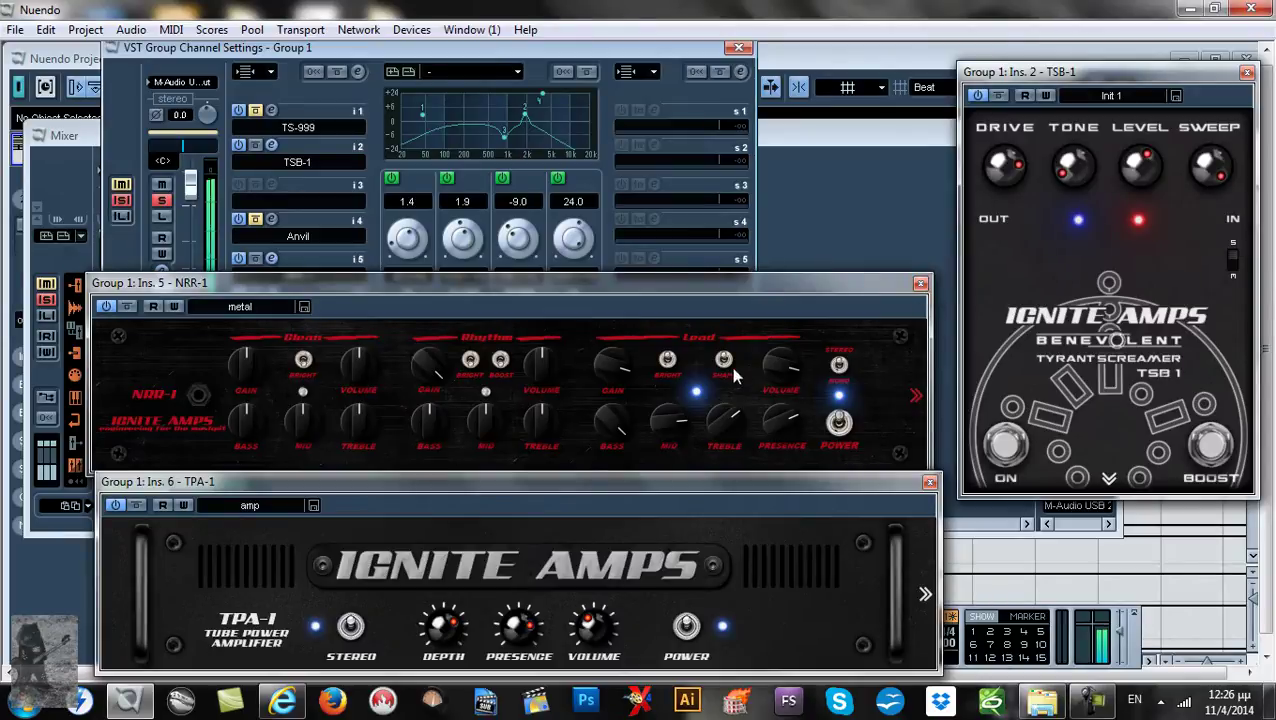
Toggle the TSB-1 boost switch to hear its effect, and close the NRR-1 and TPA-1 editors
{"action": "left_click", "coordinate": [1212, 447]}
{"action": "left_click", "coordinate": [1212, 450]}
{"action": "left_click", "coordinate": [921, 283]}
{"action": "left_click", "coordinate": [929, 485]}
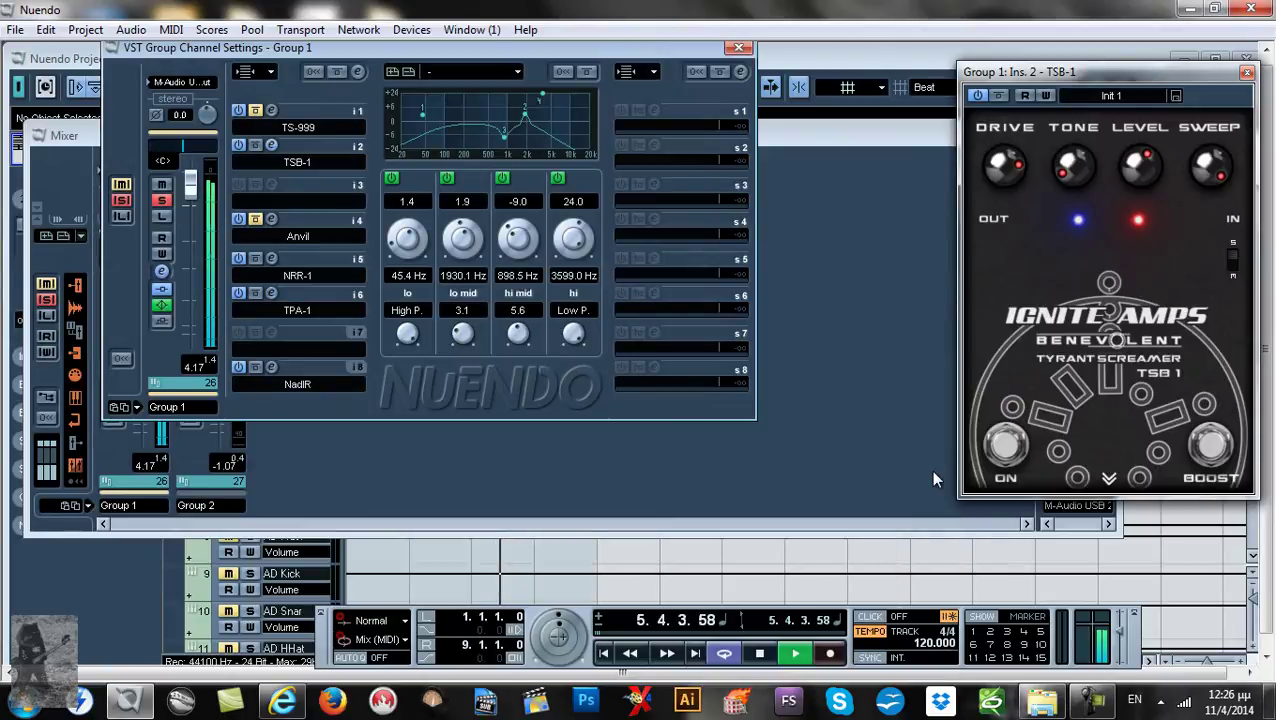
Switch the Group 1 preamp by bypassing NRR-1 and taking Anvil out of bypass
{"action": "left_click", "coordinate": [254, 219]}
{"action": "left_click", "coordinate": [255, 258]}
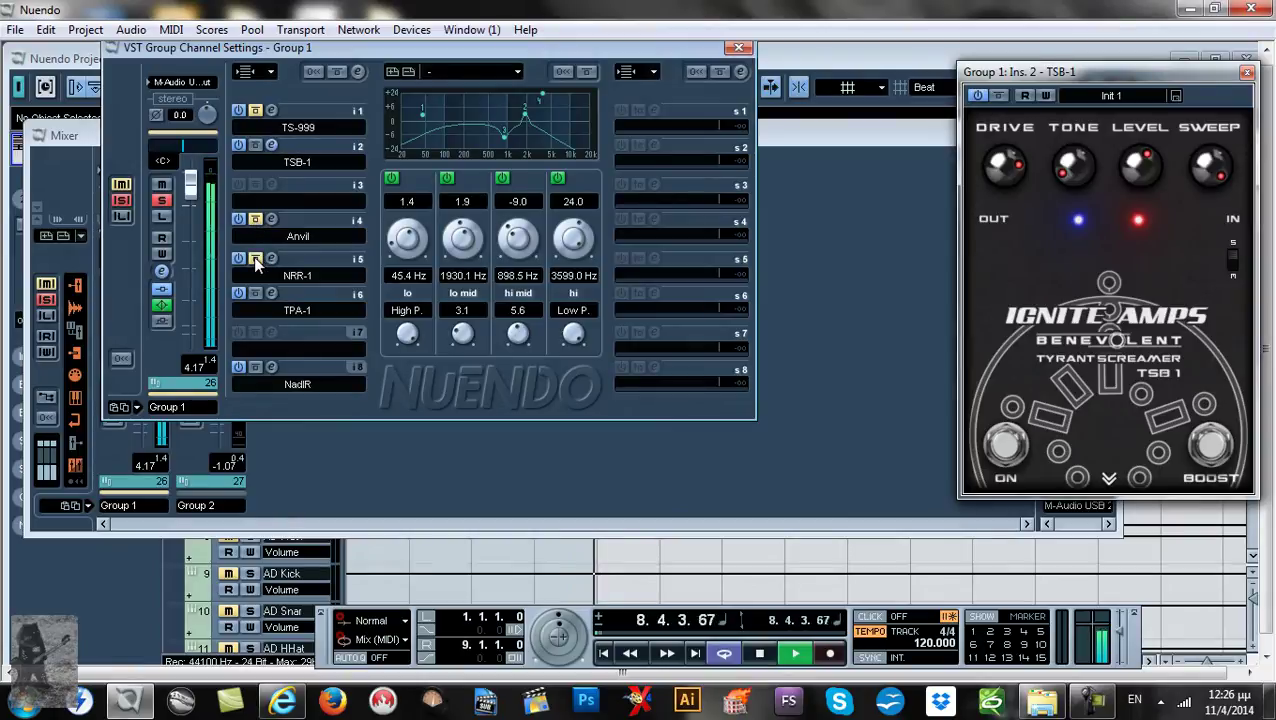
{"action": "left_click", "coordinate": [255, 219]}
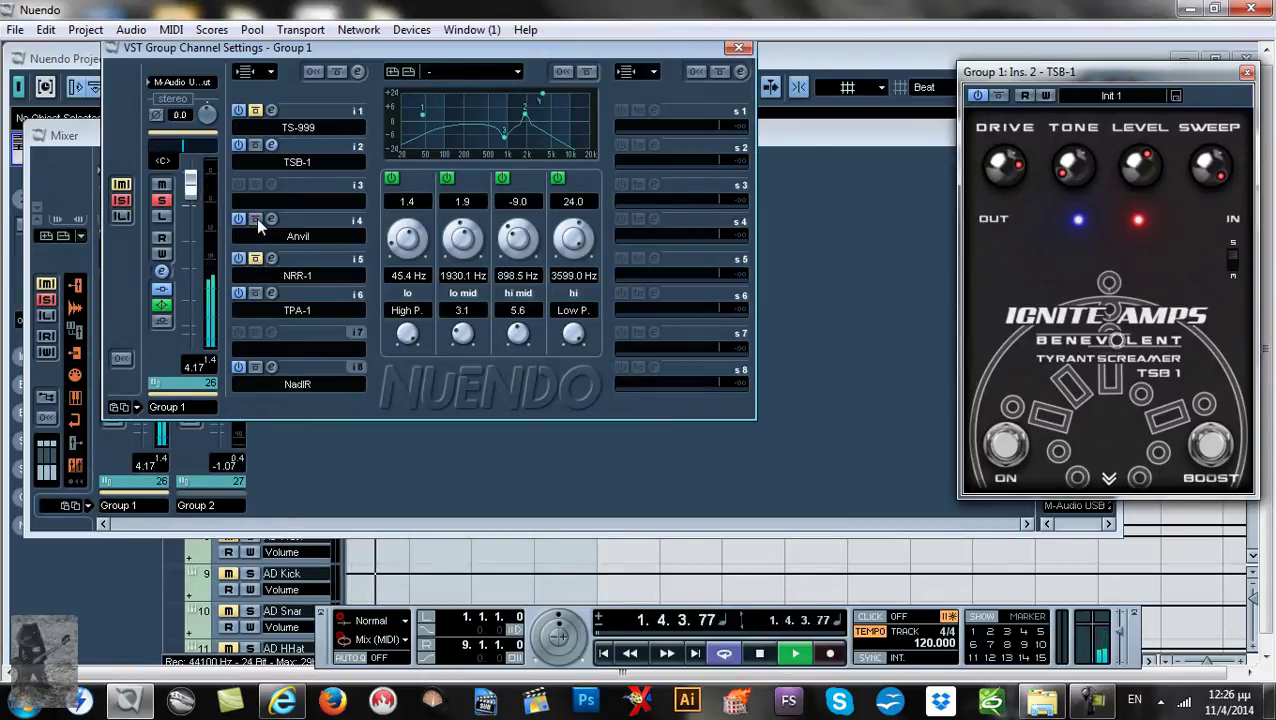
Open the Anvil insert's editor below the insert list and set its window to Always on Top
{"action": "left_click", "coordinate": [270, 218]}
{"action": "left_click_drag", "start_coordinate": [345, 349], "coordinate": [470, 391]}
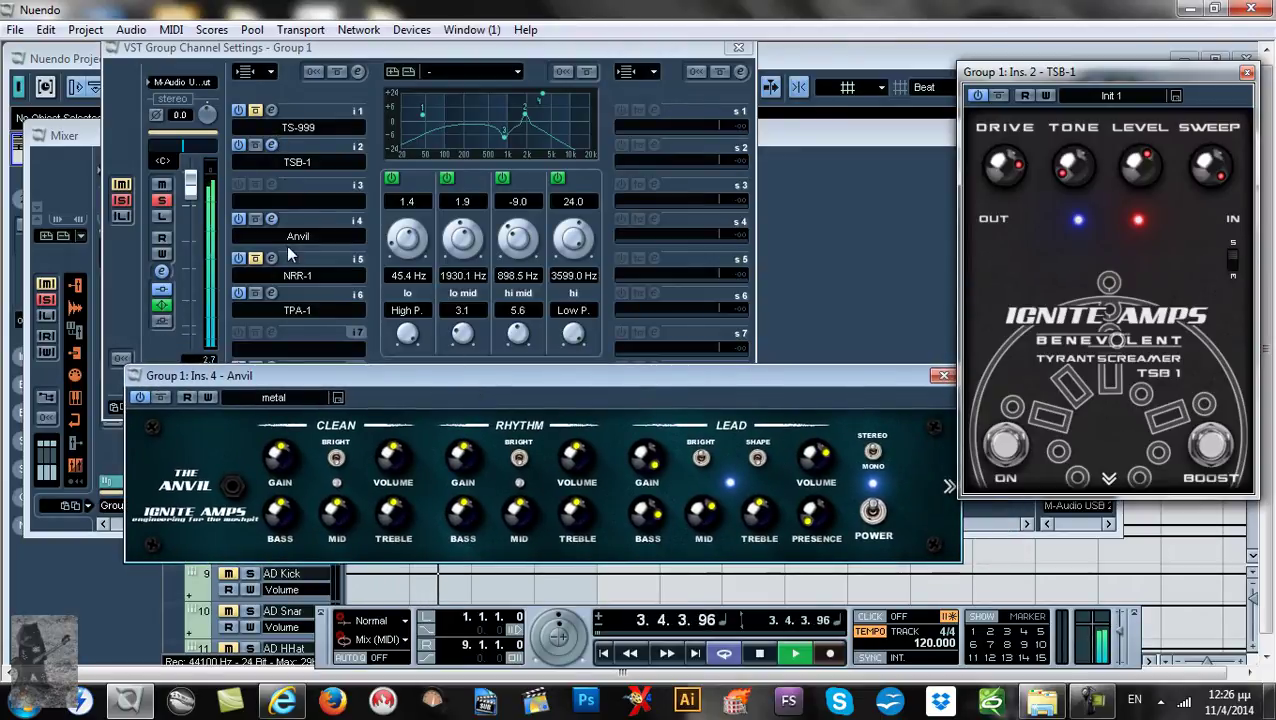
{"action": "right_click", "coordinate": [401, 405]}
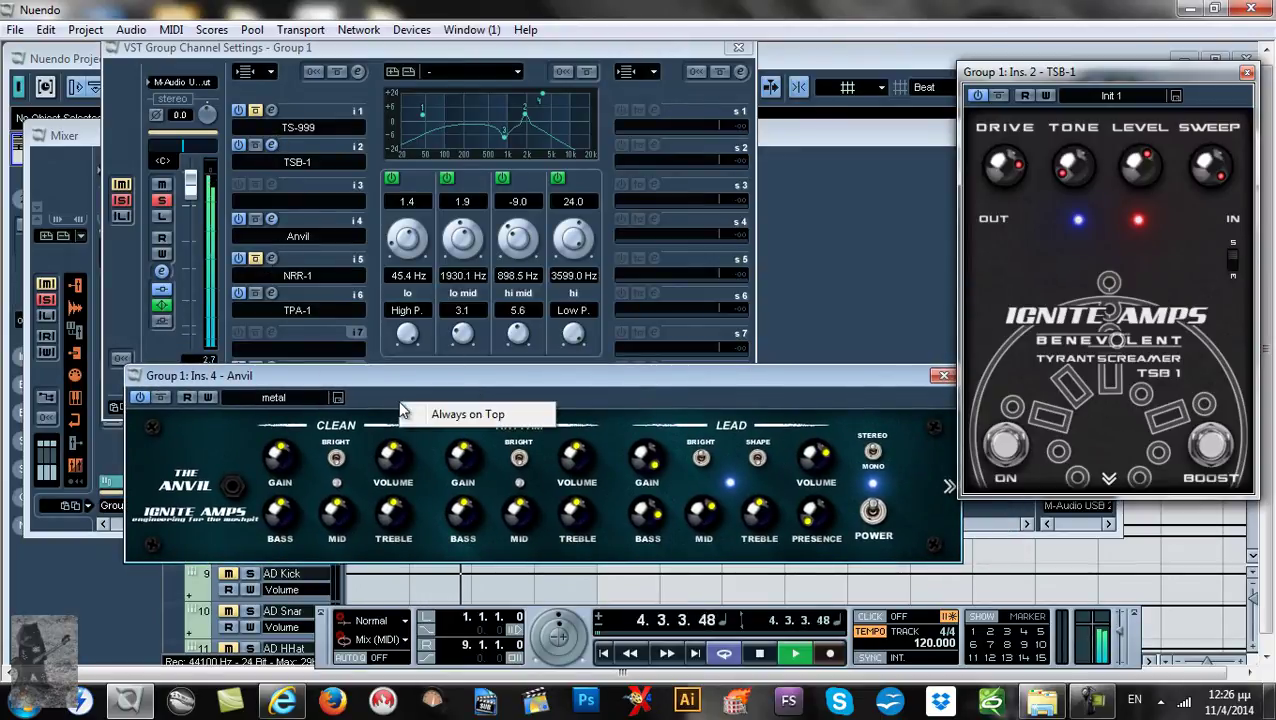
{"action": "left_click", "coordinate": [463, 415]}
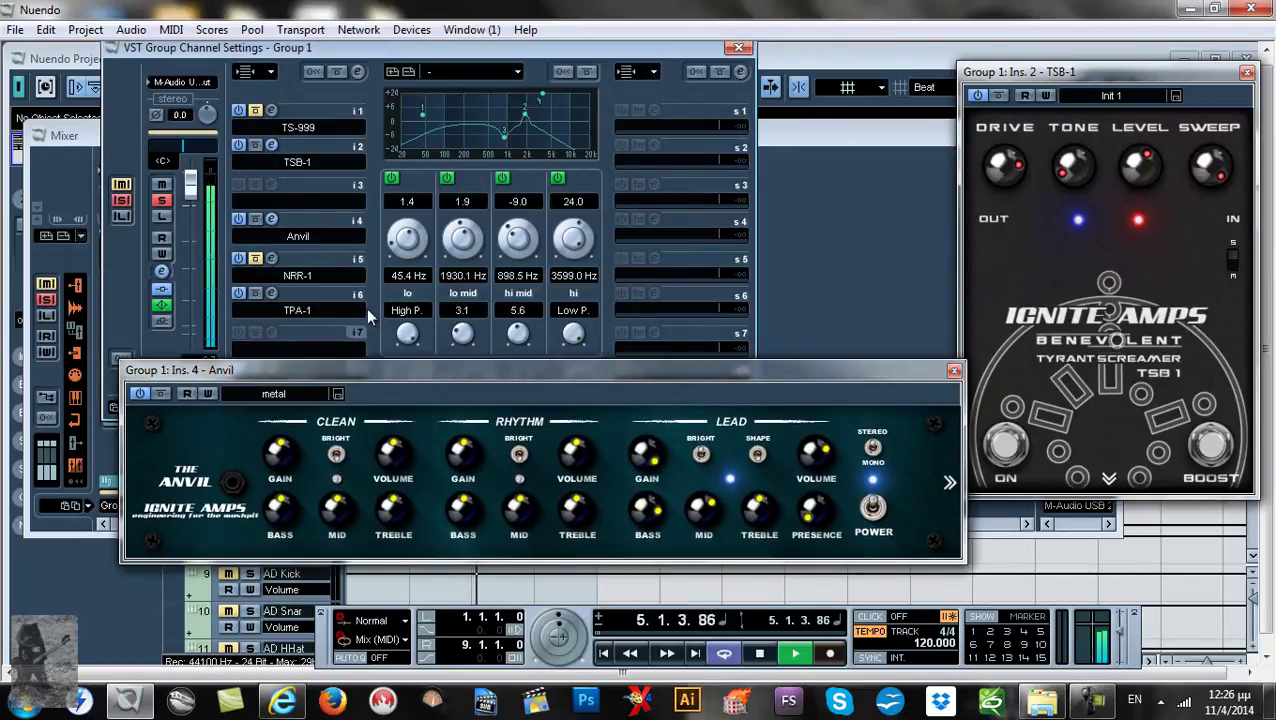
Open the NRR-1 editor and stack it directly above the Anvil window, leaving the insert list uncovered
{"action": "left_click", "coordinate": [271, 258]}
{"action": "left_click_drag", "start_coordinate": [405, 277], "coordinate": [597, 143]}
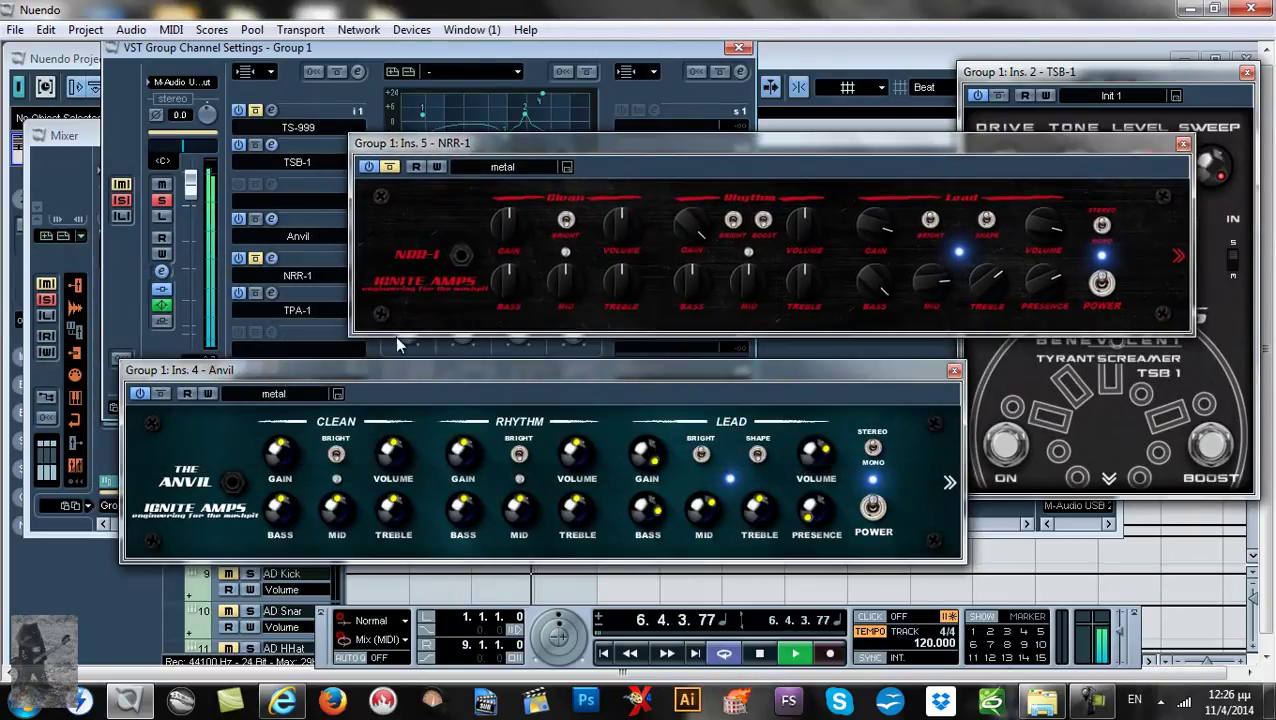
{"action": "left_click_drag", "start_coordinate": [393, 370], "coordinate": [618, 356]}
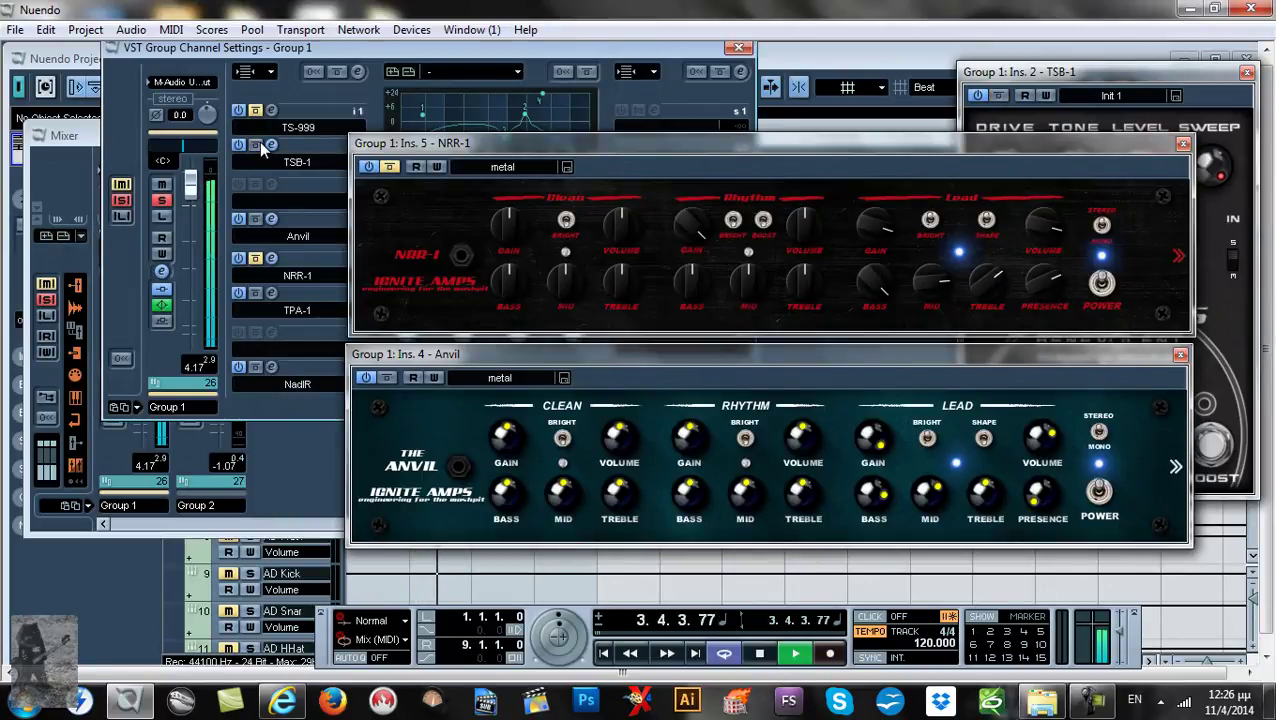
Switch the overdrive pedal in the Group 1 inserts by bypassing TSB-1 and activating TS-999
{"action": "left_click", "coordinate": [1081, 69]}
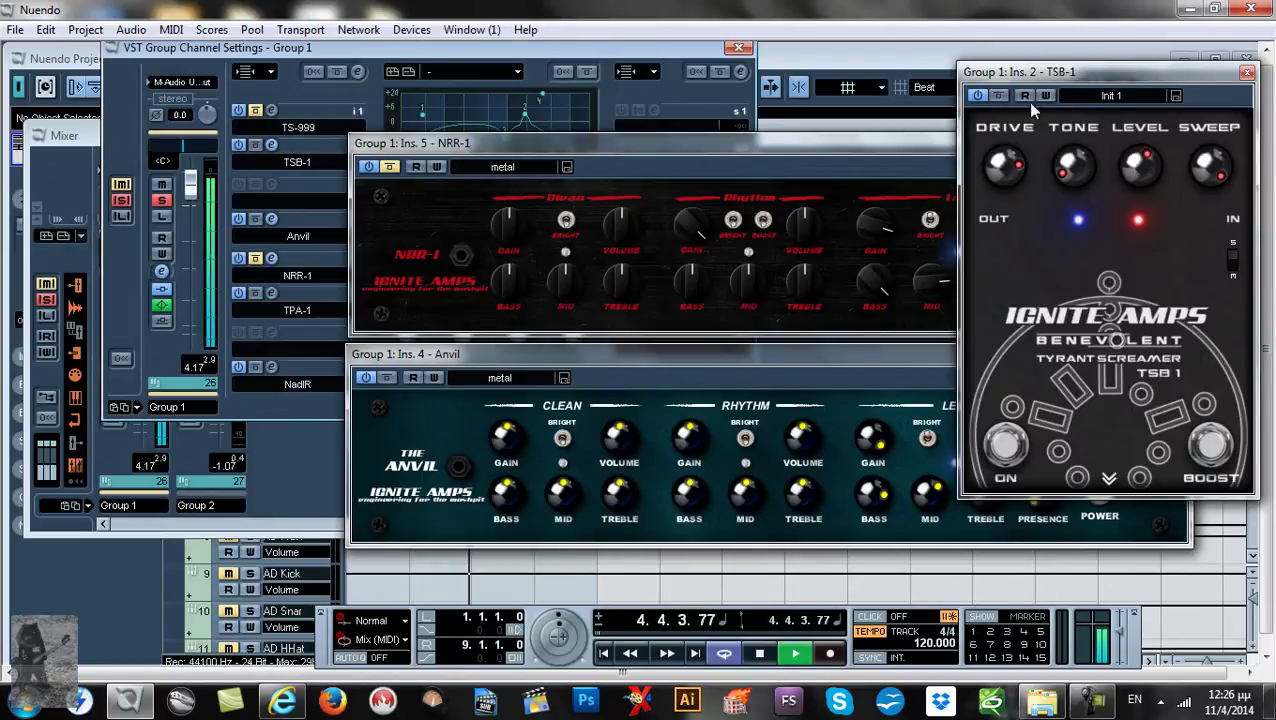
{"action": "left_click", "coordinate": [1000, 95]}
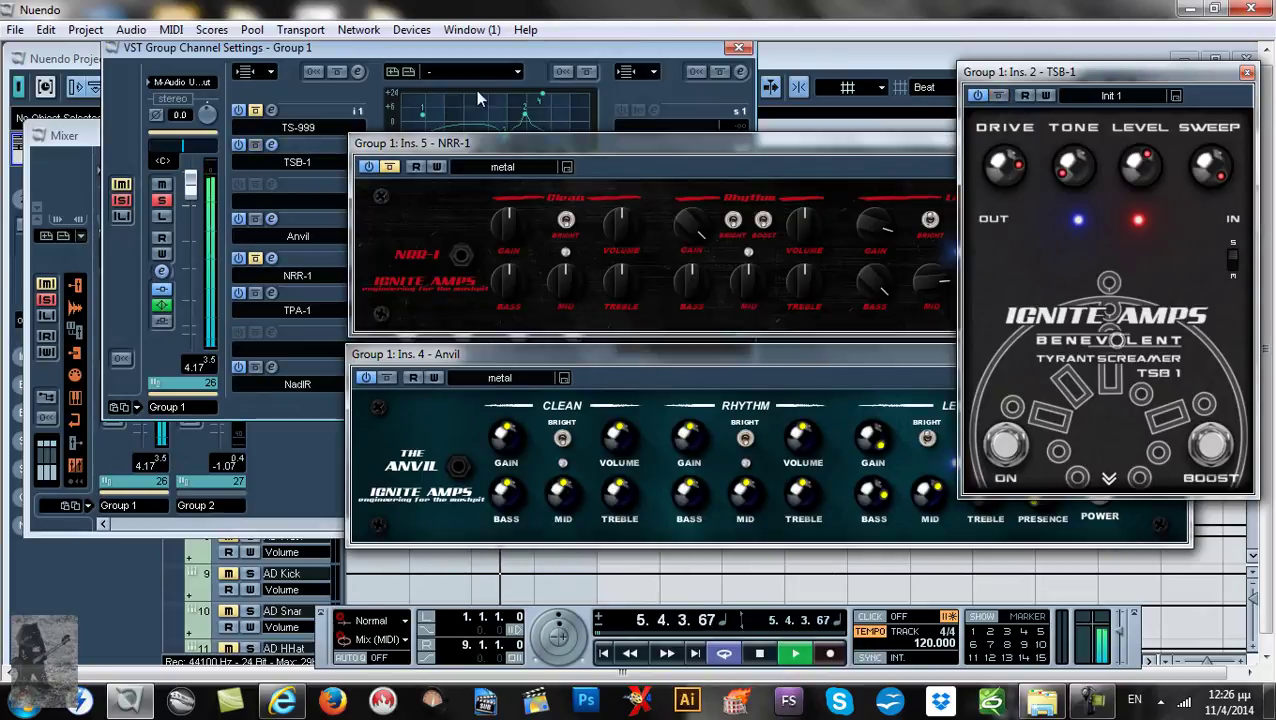
{"action": "left_click", "coordinate": [262, 145]}
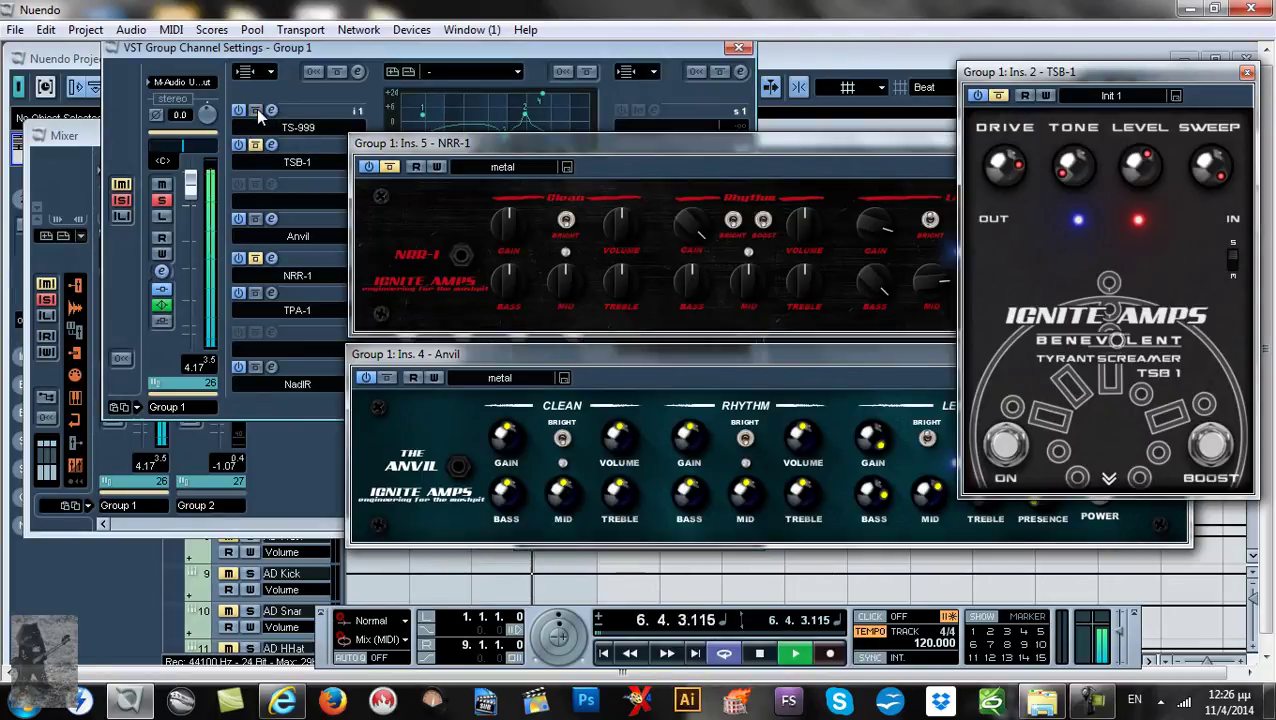
Open the TS-999 editor and place its window beside the TSB-1 pedal for comparison
{"action": "left_click_drag", "start_coordinate": [445, 140], "coordinate": [495, 319]}
{"action": "left_click", "coordinate": [757, 208]}
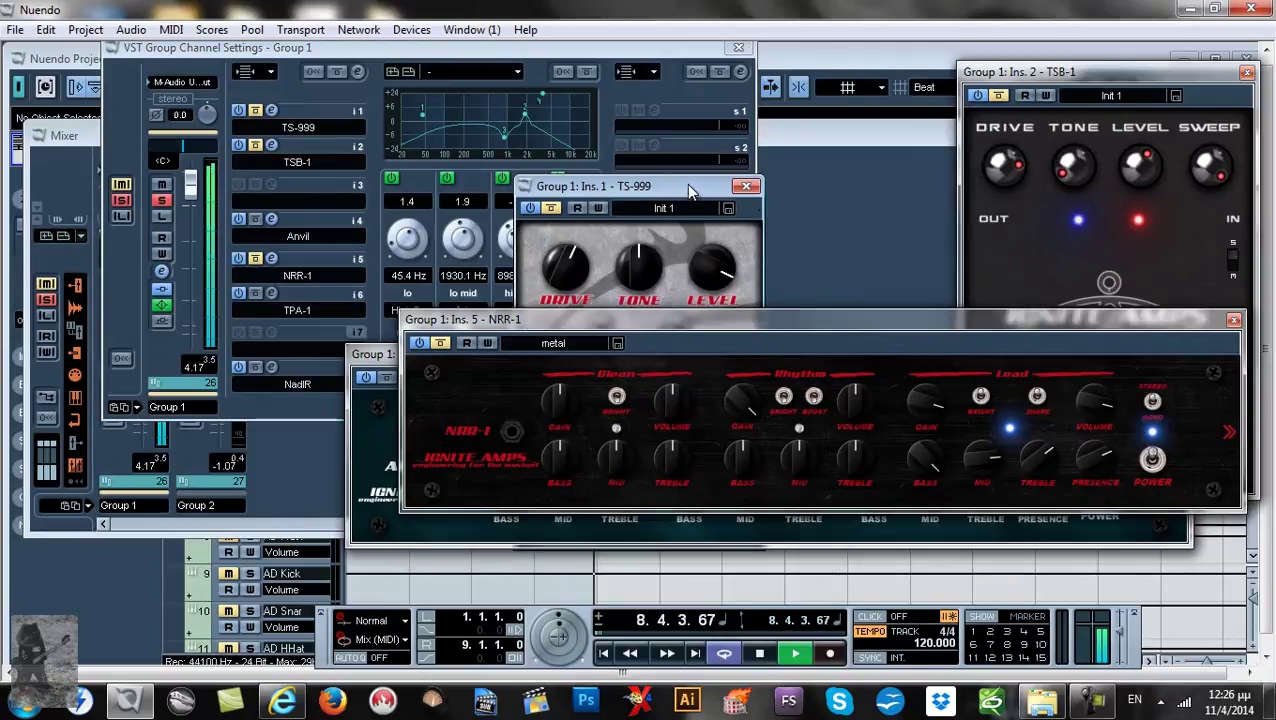
{"action": "left_click_drag", "start_coordinate": [686, 183], "coordinate": [200, 204]}
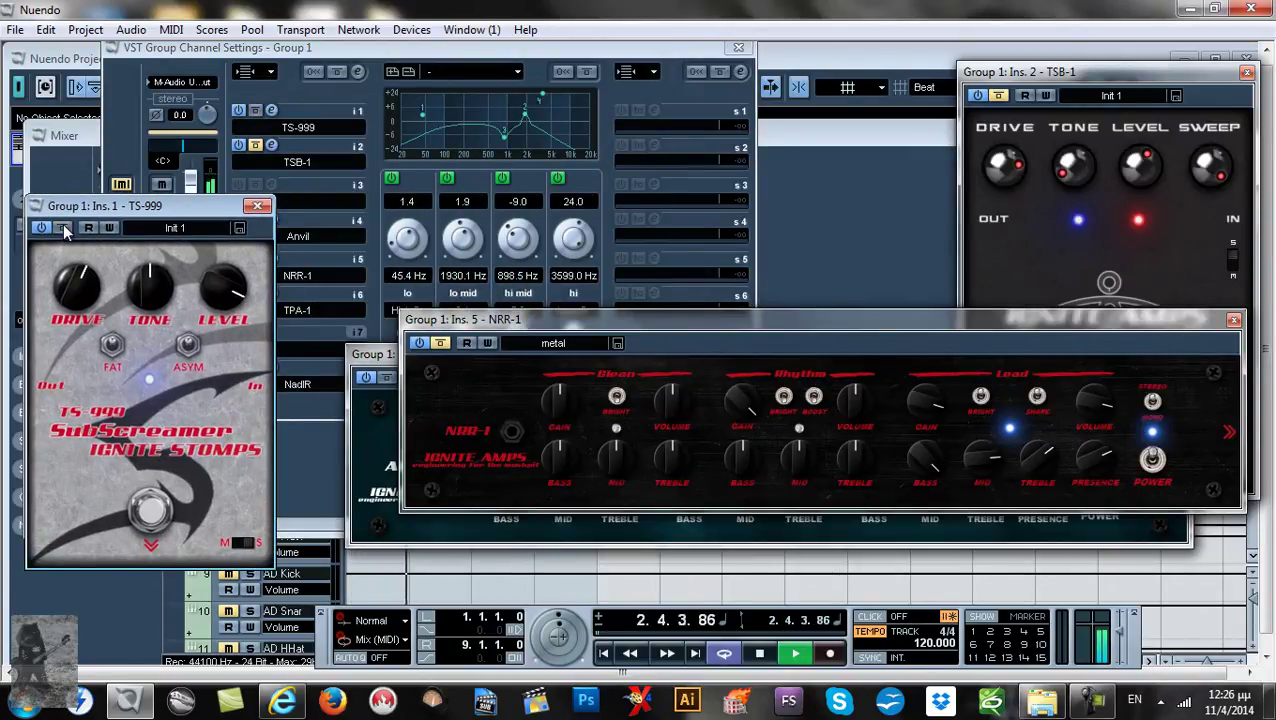
{"action": "left_click_drag", "start_coordinate": [119, 206], "coordinate": [788, 75]}
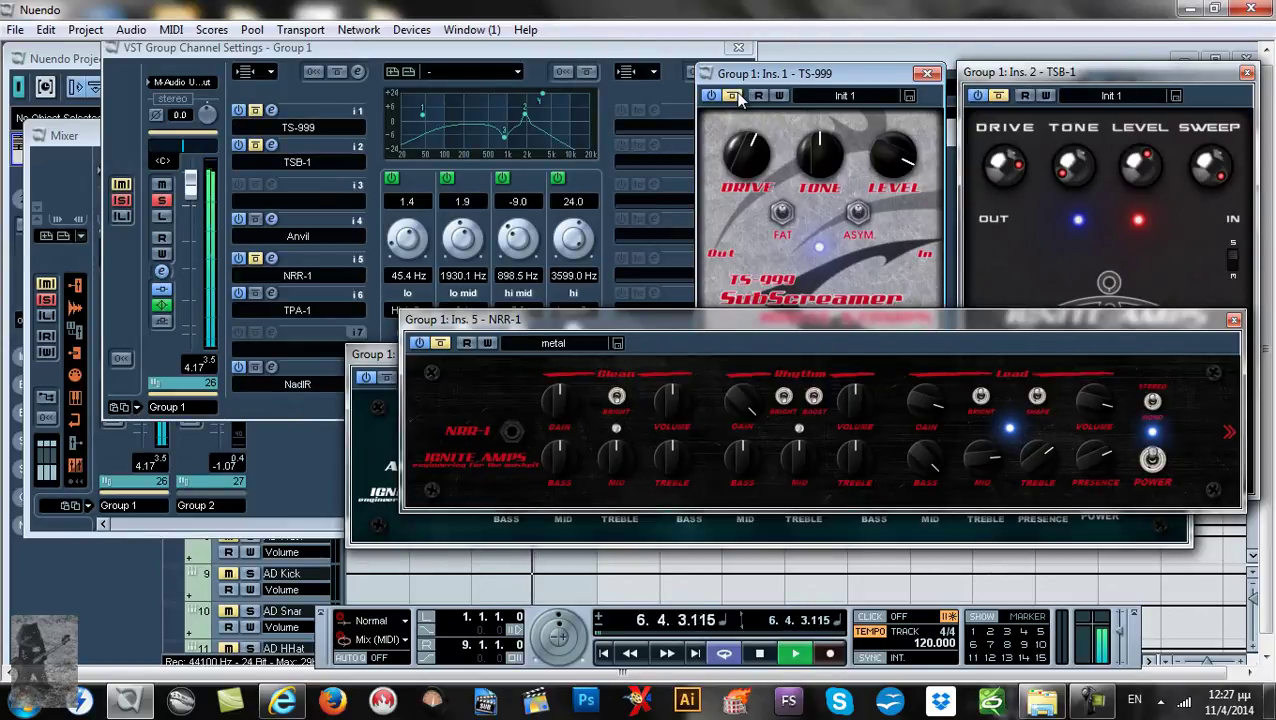
Return to the TSB-1 pedal with TS-999 bypassed, and switch the preamp from Anvil back to NRR-1
{"action": "left_click", "coordinate": [1008, 93]}
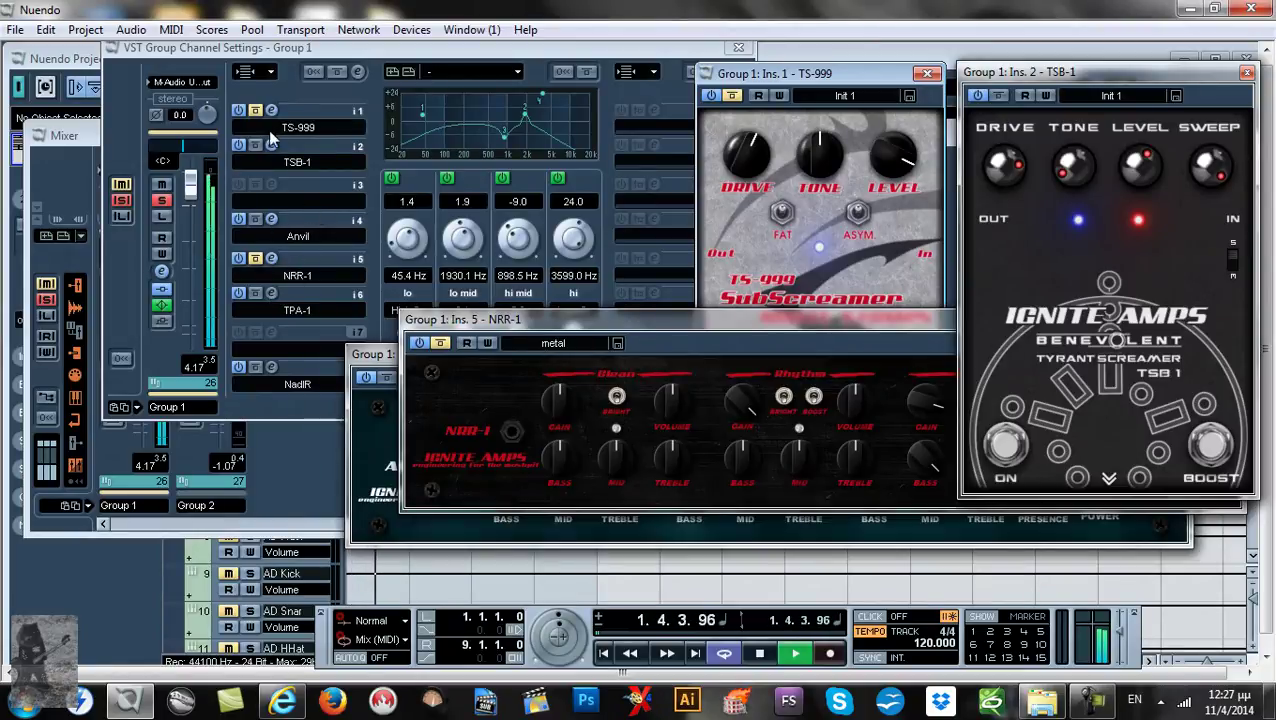
{"action": "left_click", "coordinate": [256, 224]}
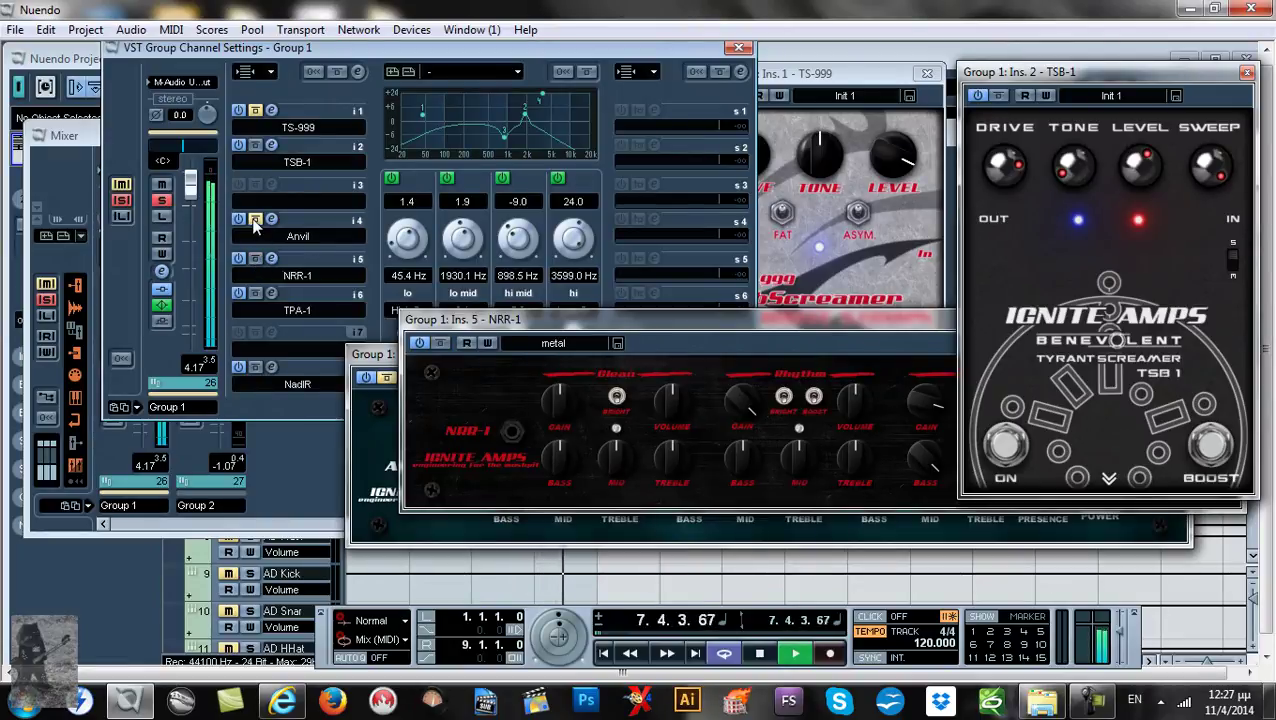
Open the TPA-1 editor over the preamp windows and toggle its bypass to compare the power amp's effect
{"action": "left_click", "coordinate": [271, 293]}
{"action": "left_click_drag", "start_coordinate": [410, 552], "coordinate": [560, 272]}
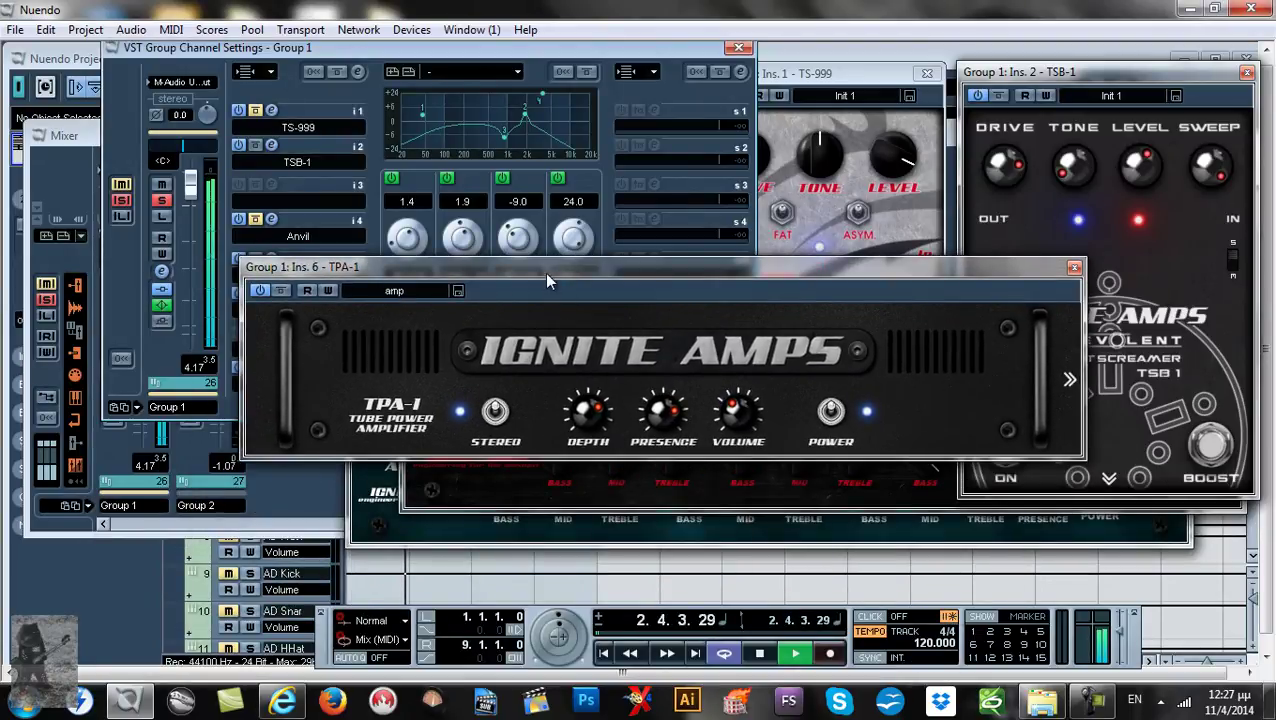
{"action": "left_click_drag", "start_coordinate": [547, 275], "coordinate": [693, 378]}
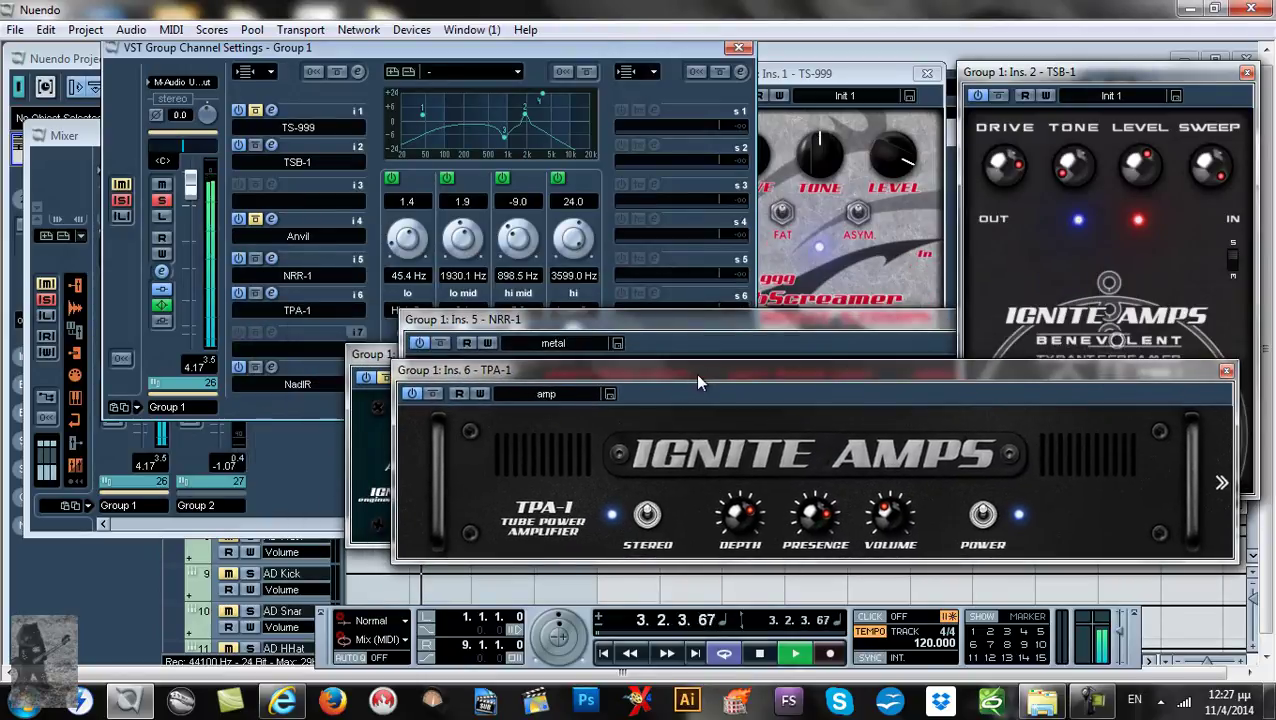
{"action": "left_click", "coordinate": [428, 395]}
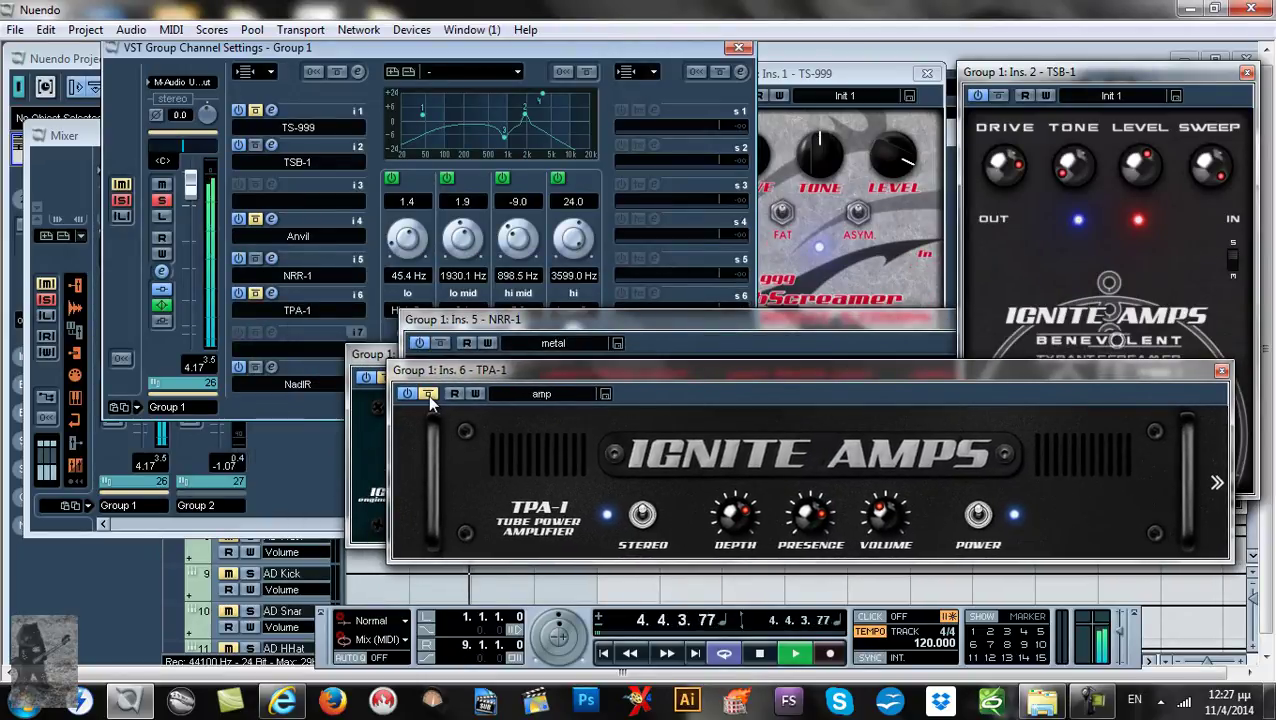
{"action": "left_click", "coordinate": [428, 395]}
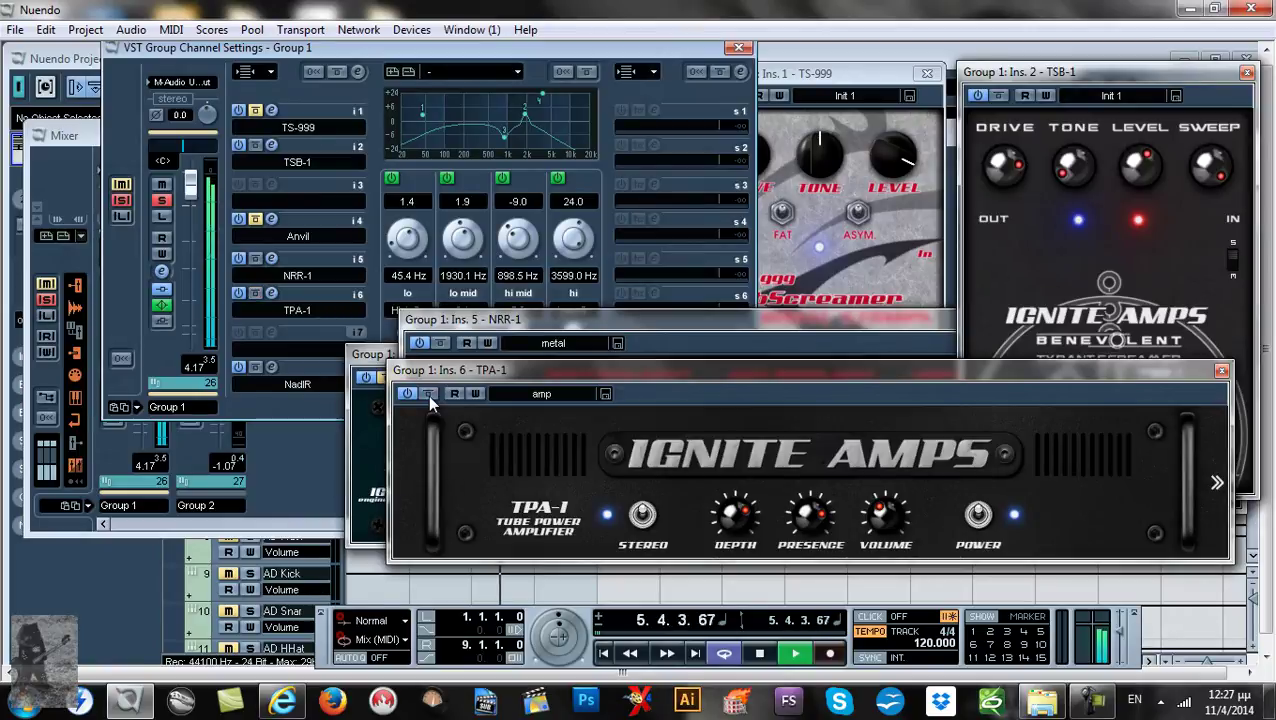
Show the TPA-1 power amp's rear panel and view its tube options, keeping KT88
{"action": "left_click", "coordinate": [1217, 483]}
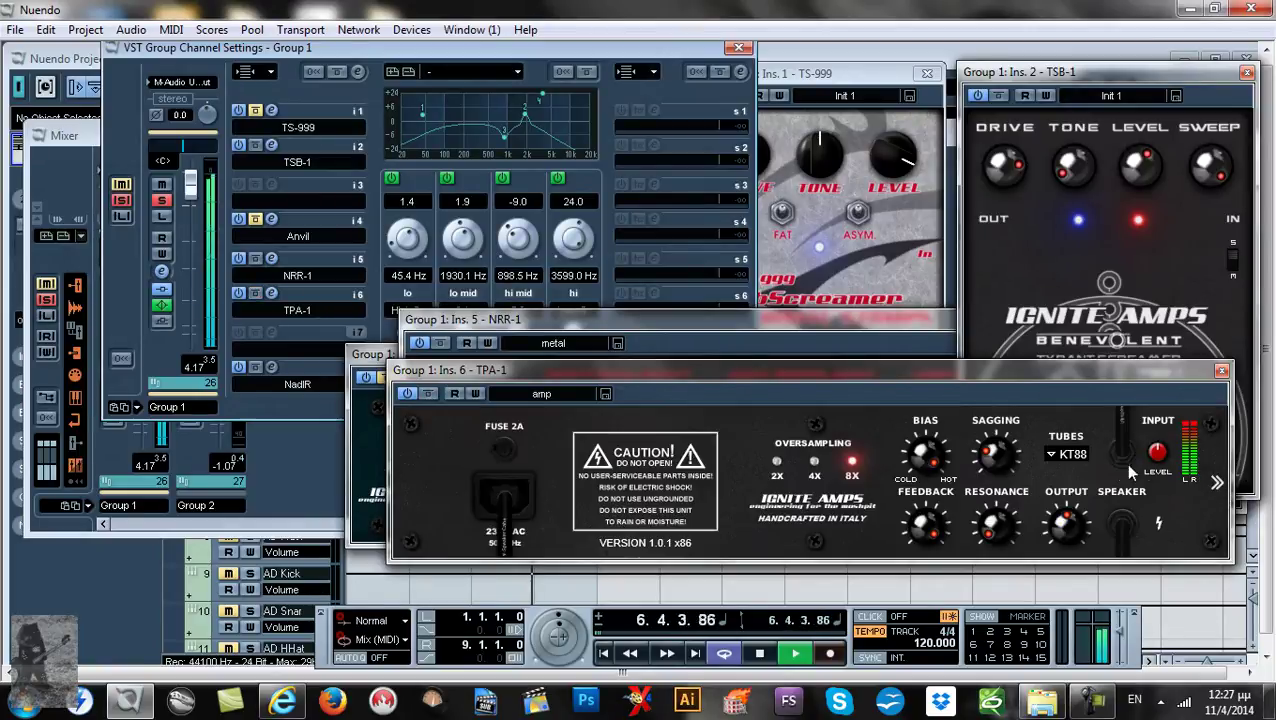
{"action": "left_click", "coordinate": [1060, 455]}
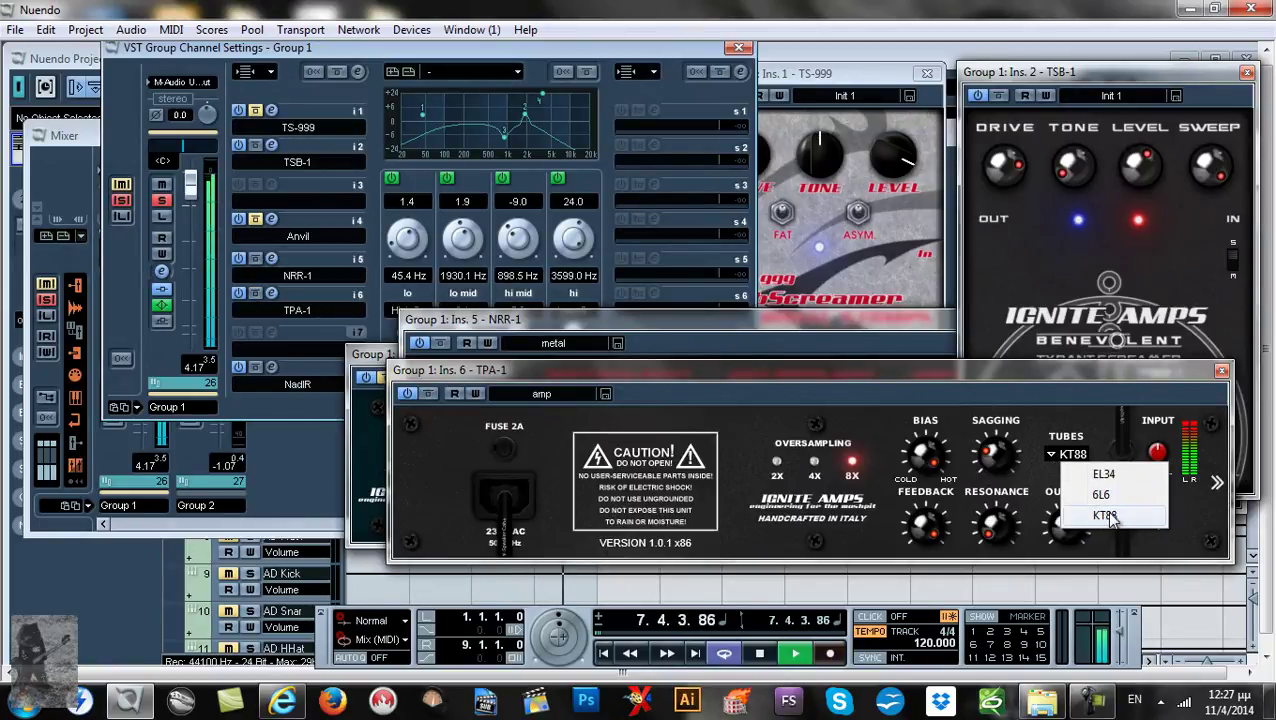
{"action": "left_click", "coordinate": [309, 377]}
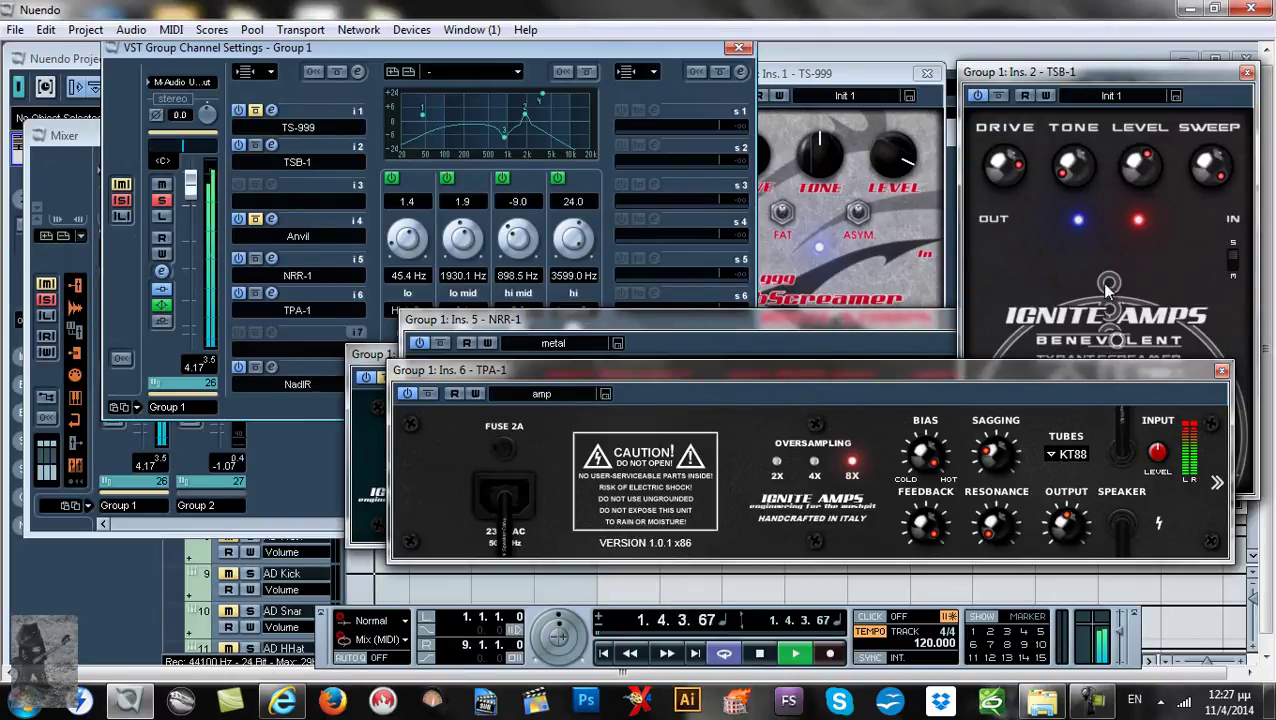
Close the TPA-1, TSB-1, TS-999, NRR-1 and Anvil editors, and move the Group 1 channel settings clear of the mixer strips
{"action": "left_click", "coordinate": [1221, 370]}
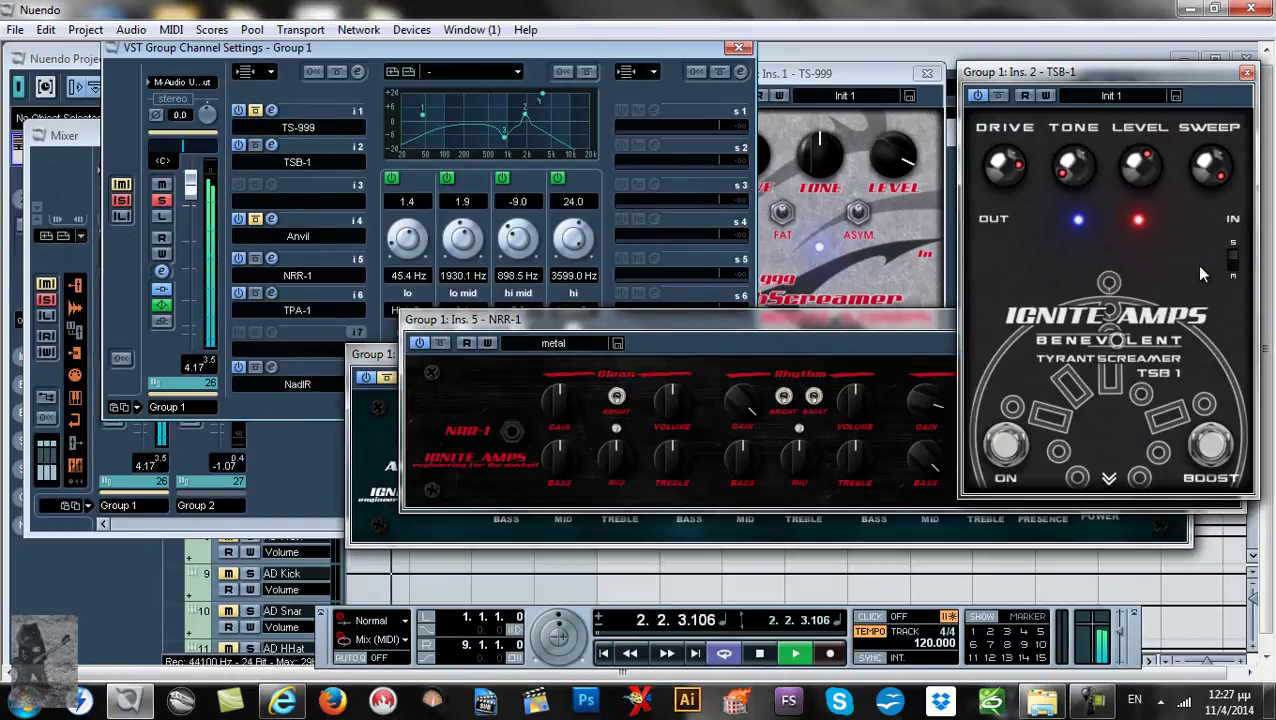
{"action": "left_click", "coordinate": [1246, 72]}
{"action": "left_click", "coordinate": [927, 73]}
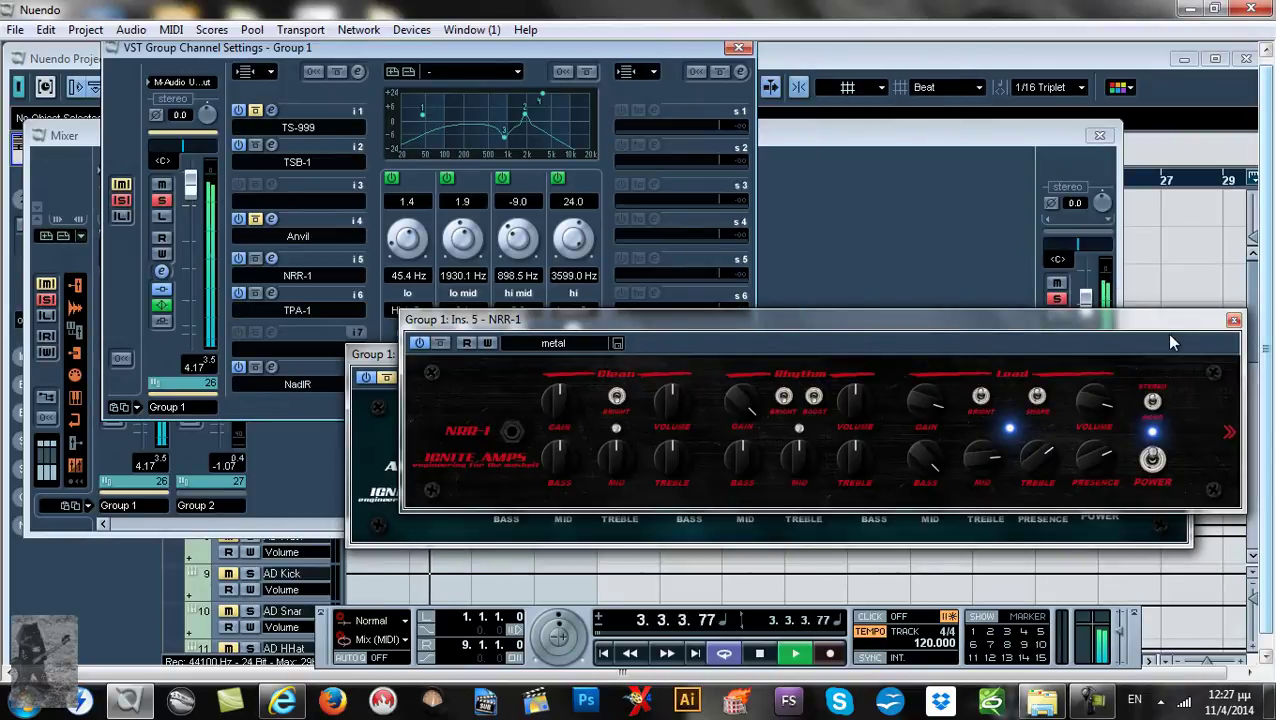
{"action": "left_click", "coordinate": [1233, 320]}
{"action": "left_click", "coordinate": [1180, 354]}
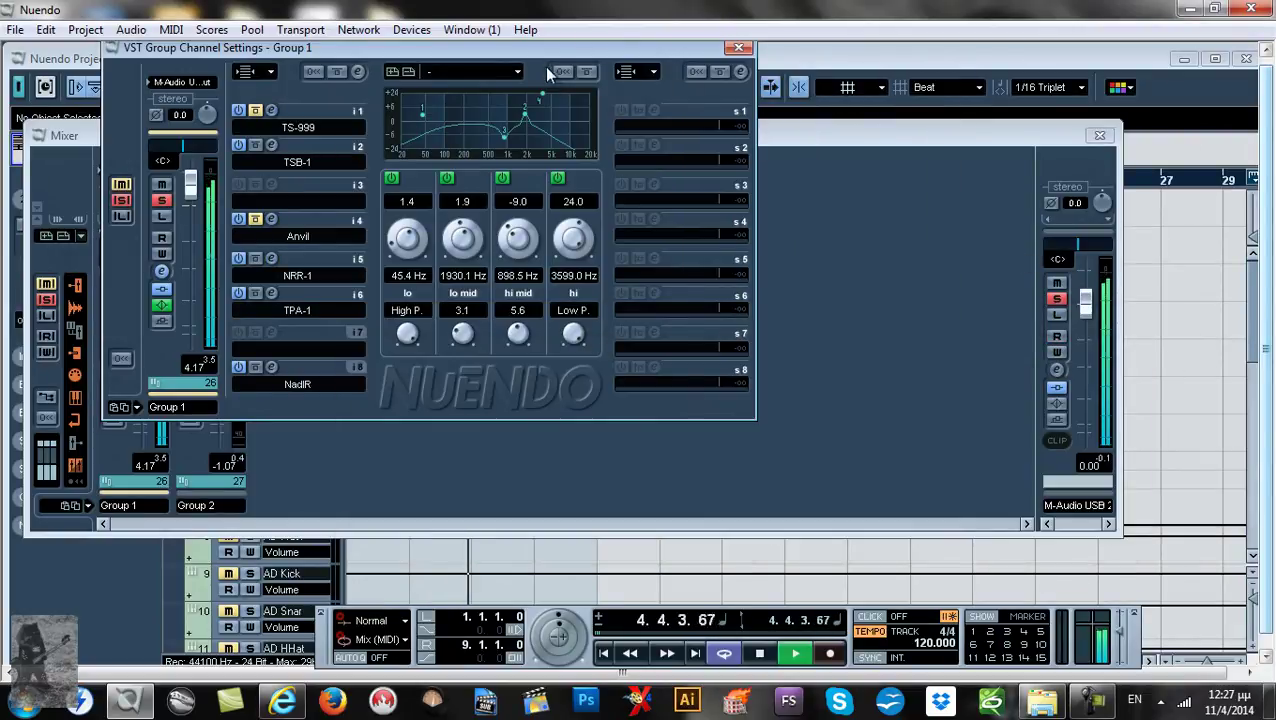
{"action": "left_click_drag", "start_coordinate": [544, 47], "coordinate": [791, 147]}
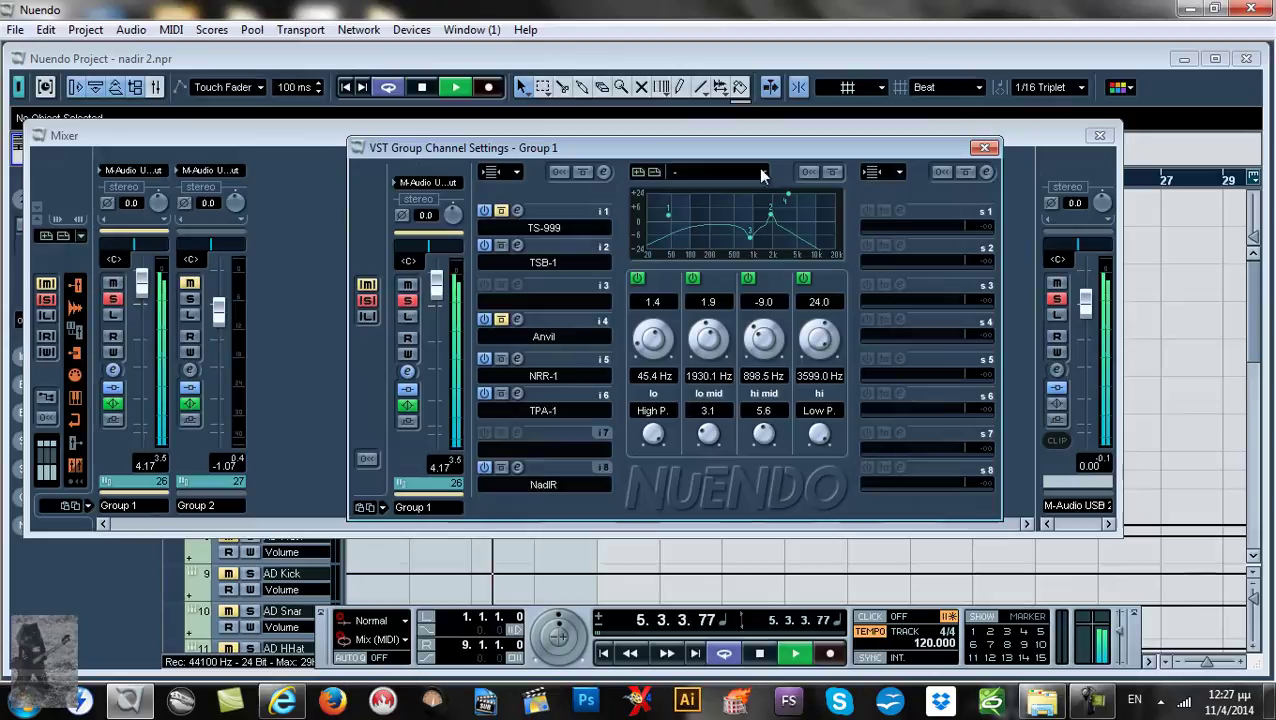
Unsolo Group 1 in the mixer and view Group 2's channel settings before closing them
{"action": "left_click", "coordinate": [113, 300]}
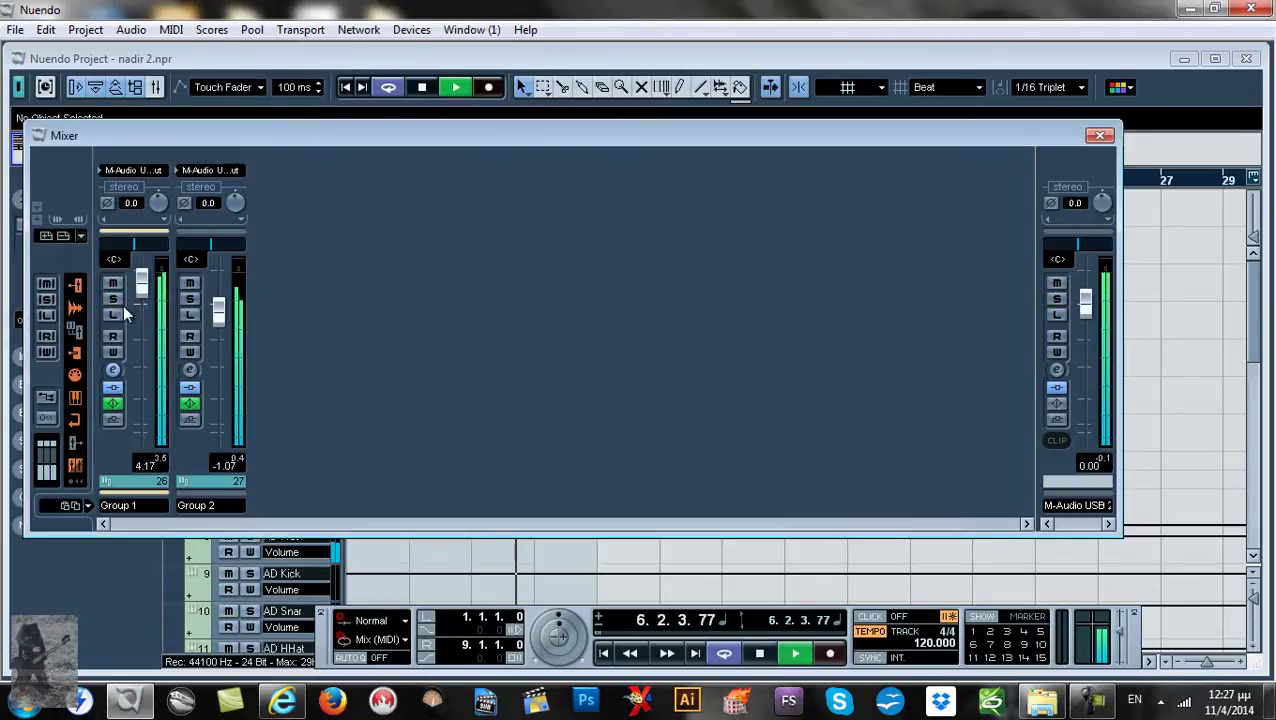
{"action": "left_click", "coordinate": [190, 371]}
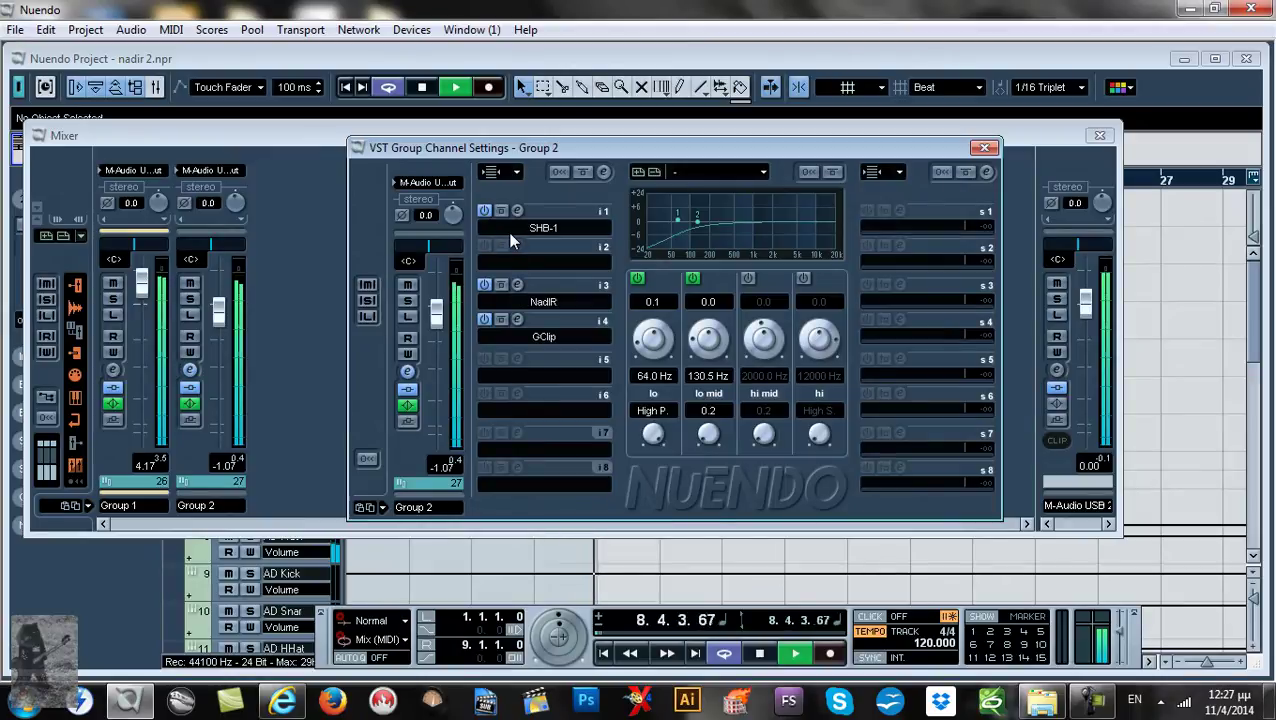
{"action": "left_click", "coordinate": [984, 147]}
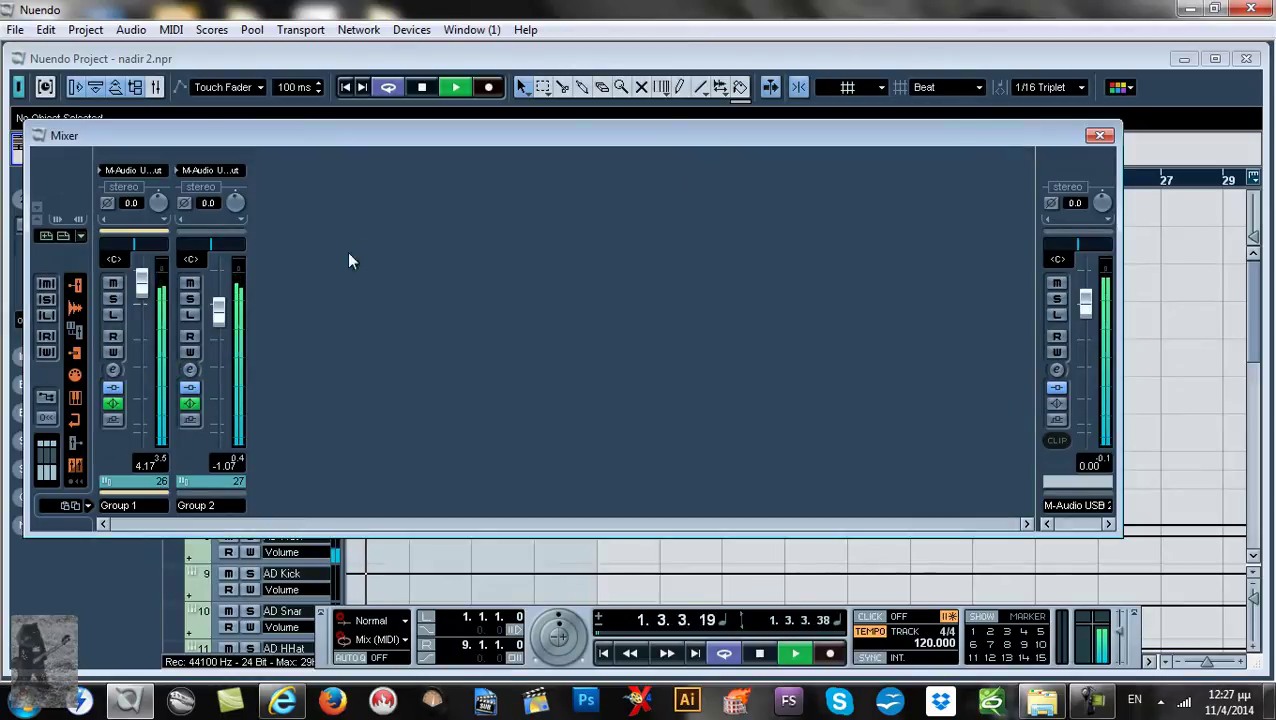
Open the NadIR editor on Group 1's insert 8 and toggle its second cabinet off and back on
{"action": "left_click", "coordinate": [113, 372]}
{"action": "left_click", "coordinate": [516, 470]}
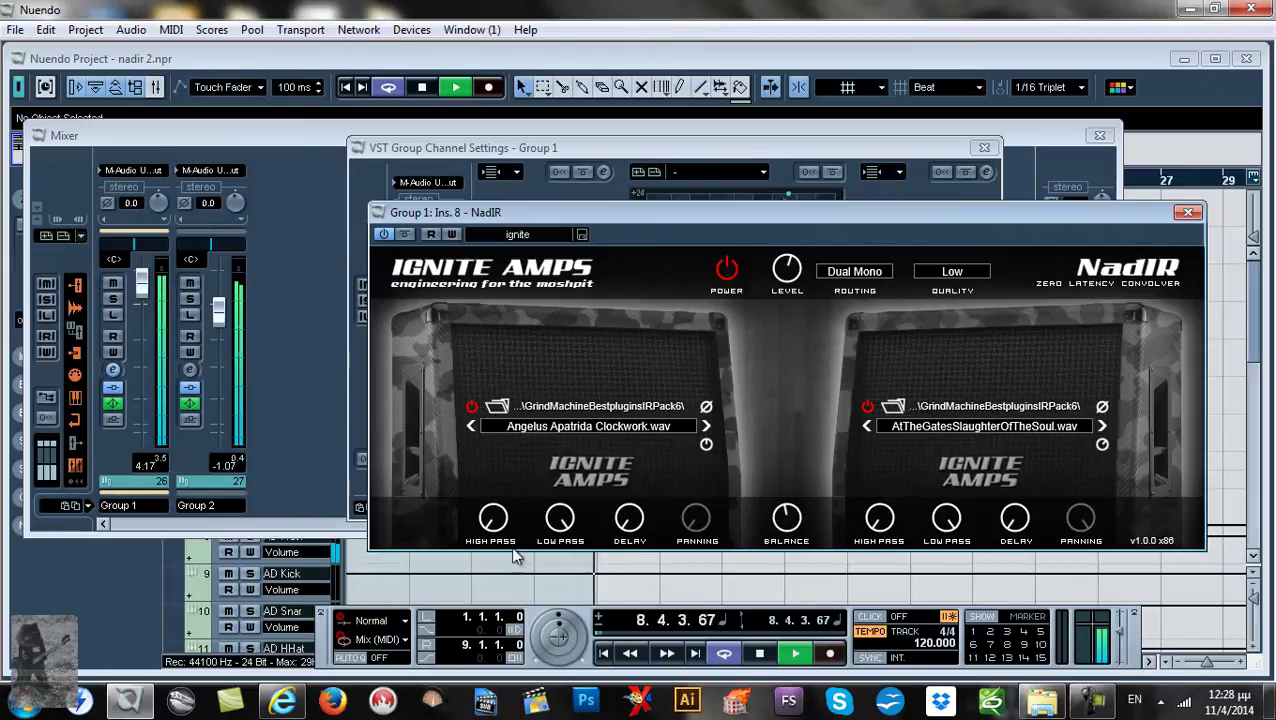
{"action": "left_click", "coordinate": [869, 408]}
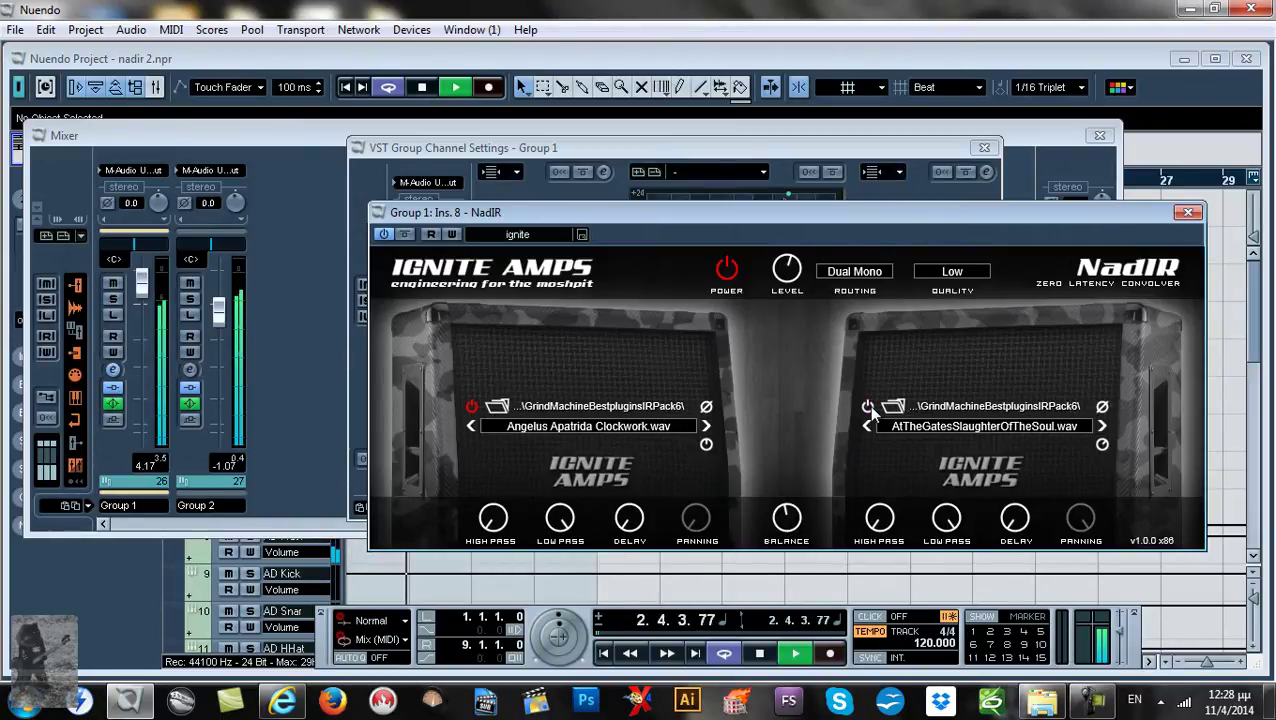
{"action": "left_click", "coordinate": [869, 408]}
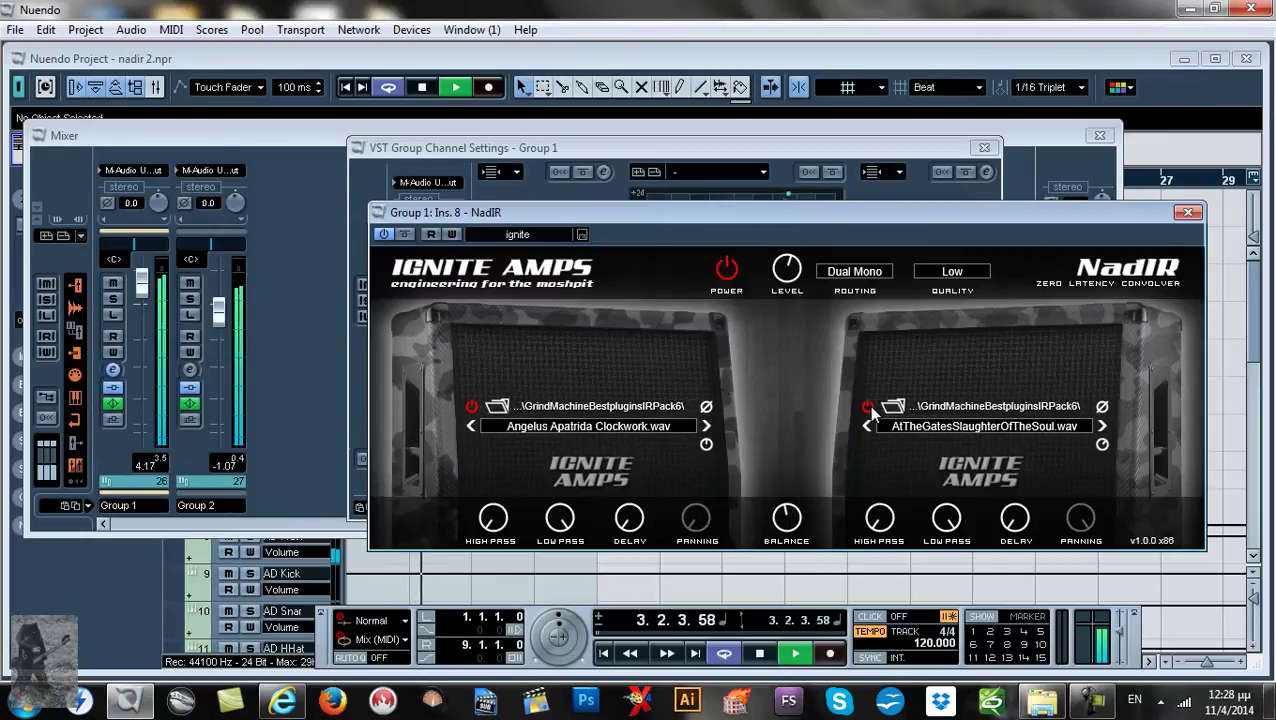
Solo Group 1 and compare NadIR's two cabinet impulses by switching each one on alone
{"action": "left_click", "coordinate": [131, 319]}
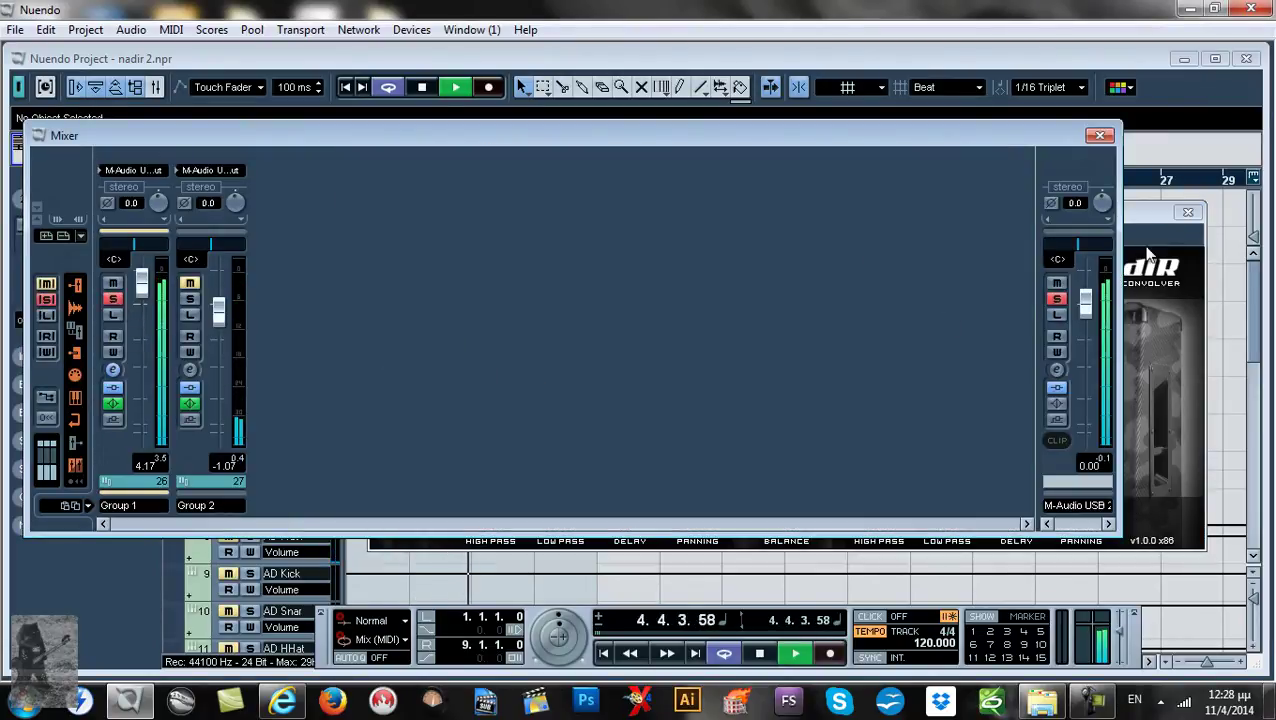
{"action": "left_click", "coordinate": [1150, 296]}
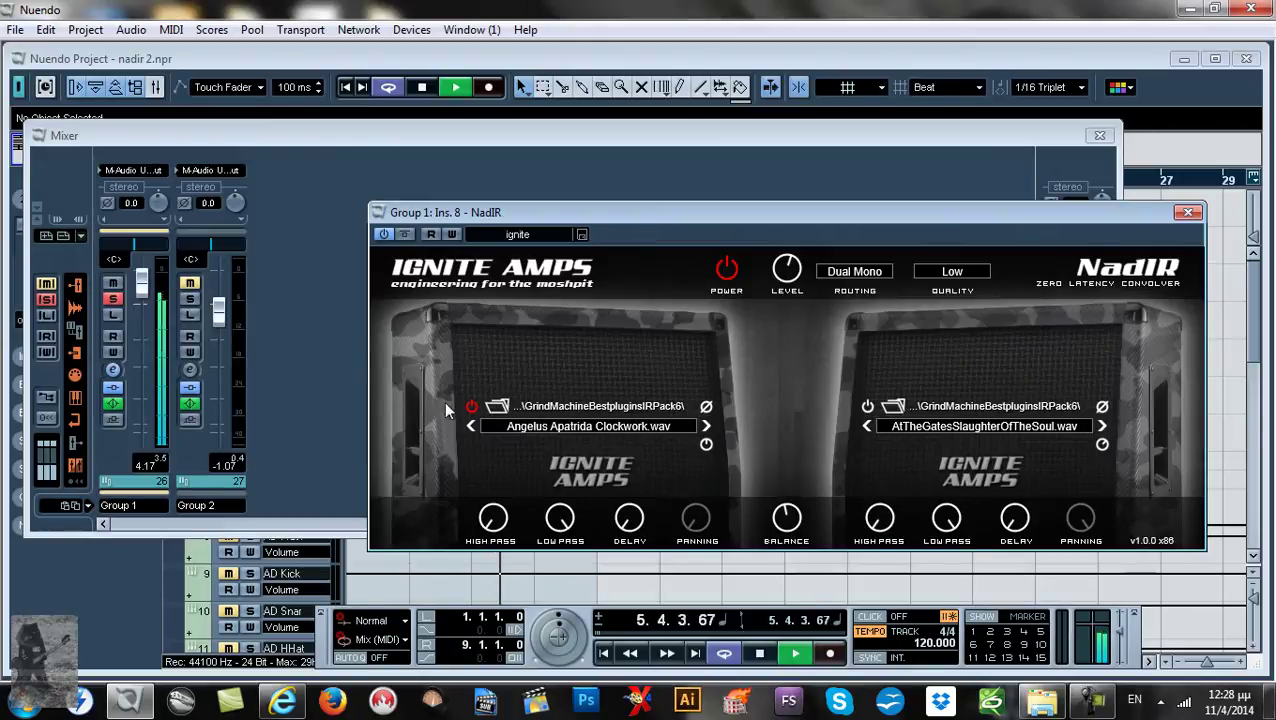
{"action": "left_click", "coordinate": [868, 408]}
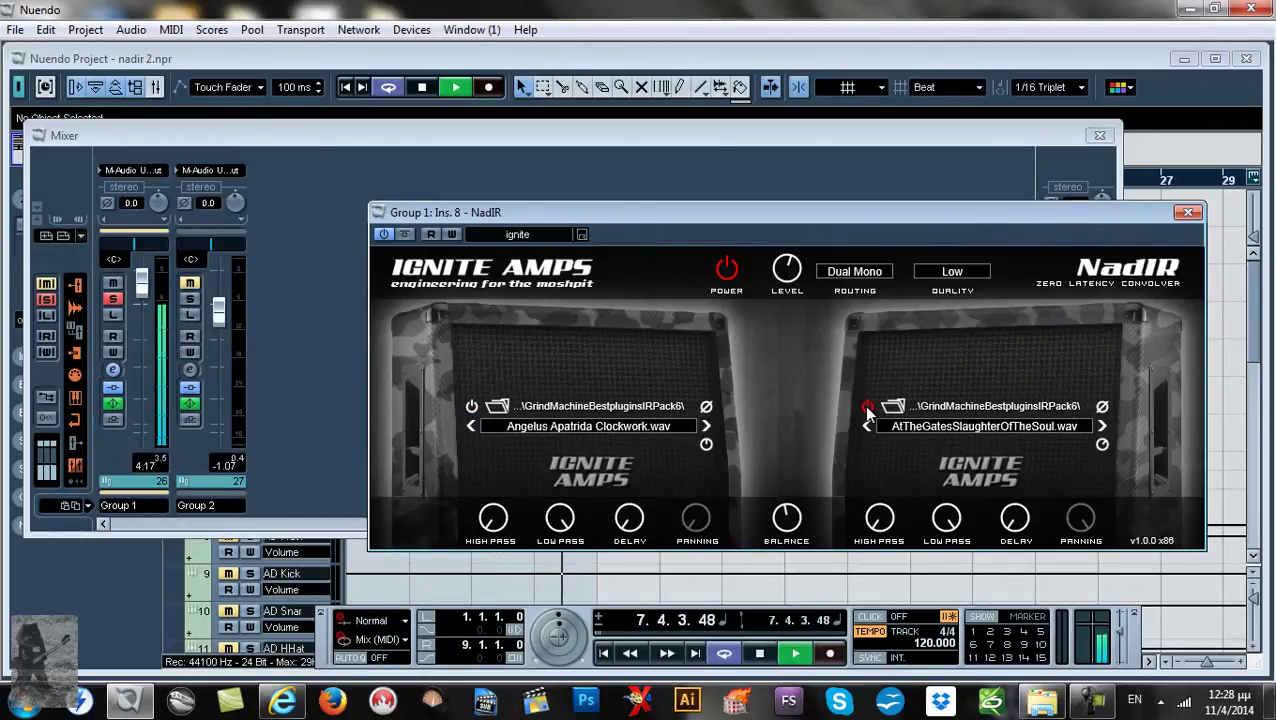
{"action": "left_click", "coordinate": [472, 407]}
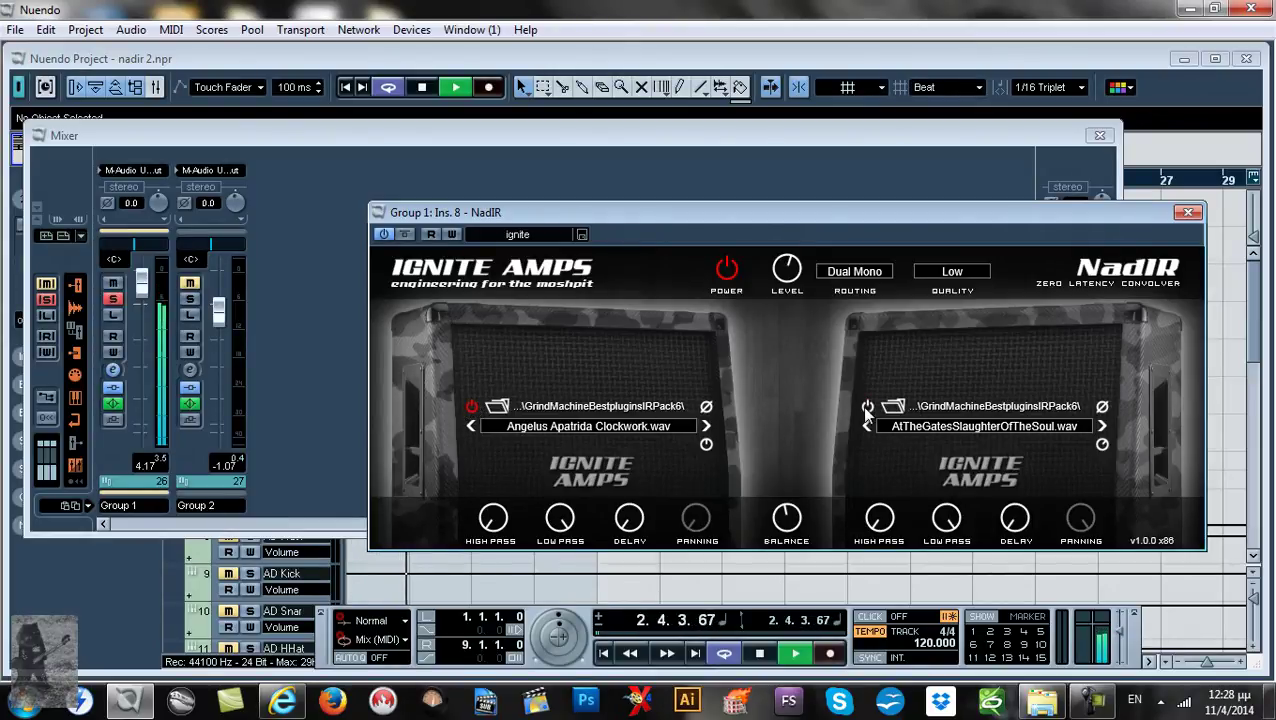
Audition neighbouring impulses in NadIR's first cabinet with Group 1 soloed and unsoloed, returning to Angelus Apatrida Clockwork.wav
{"action": "left_click", "coordinate": [707, 427]}
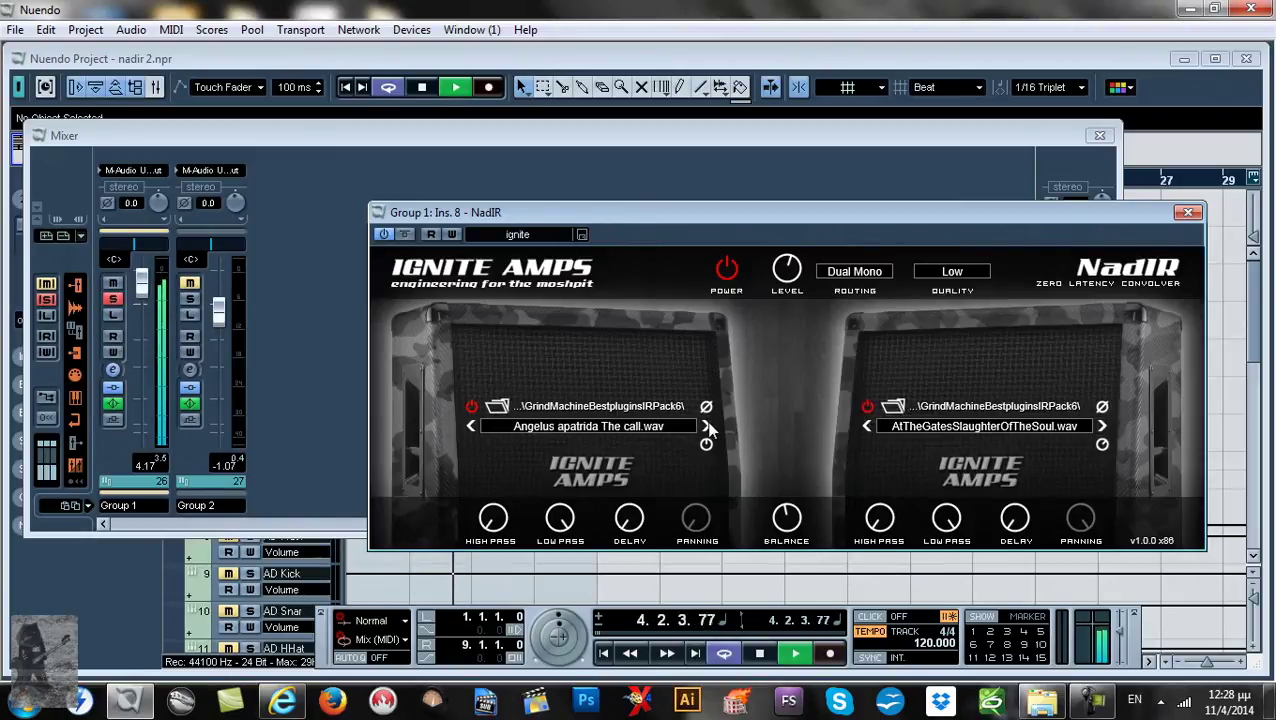
{"action": "left_click", "coordinate": [472, 427]}
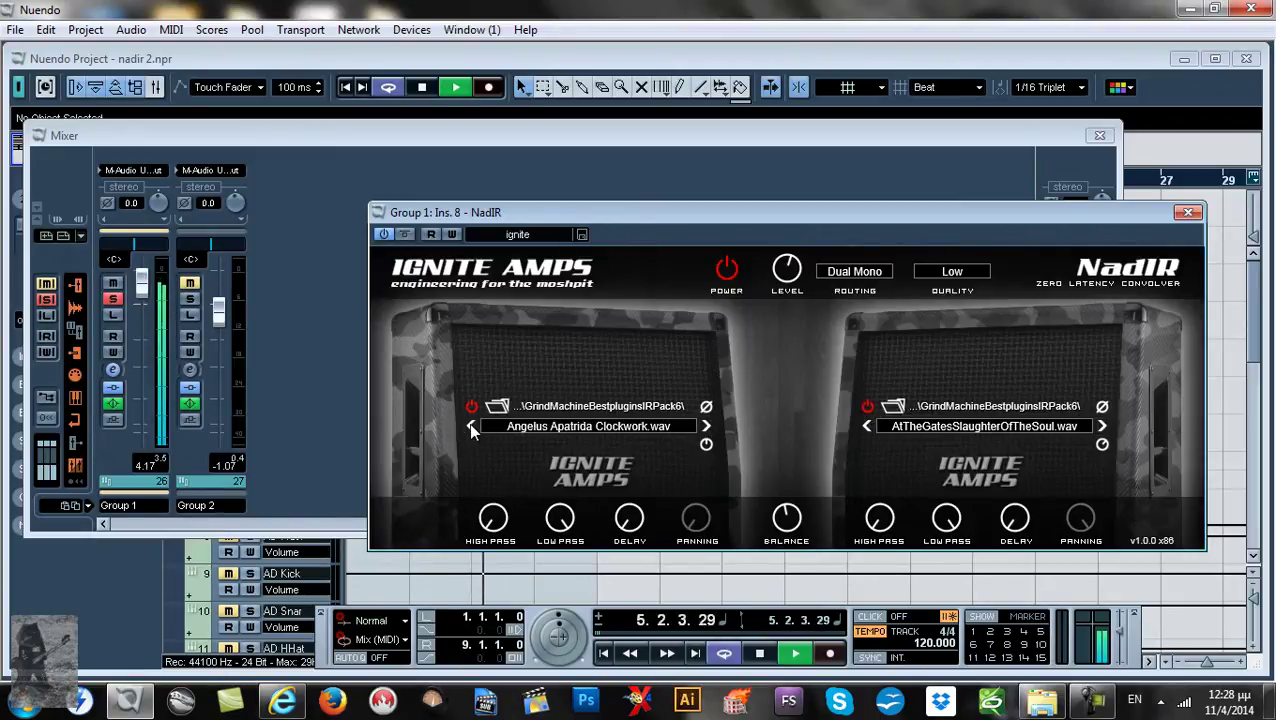
{"action": "left_click", "coordinate": [113, 301]}
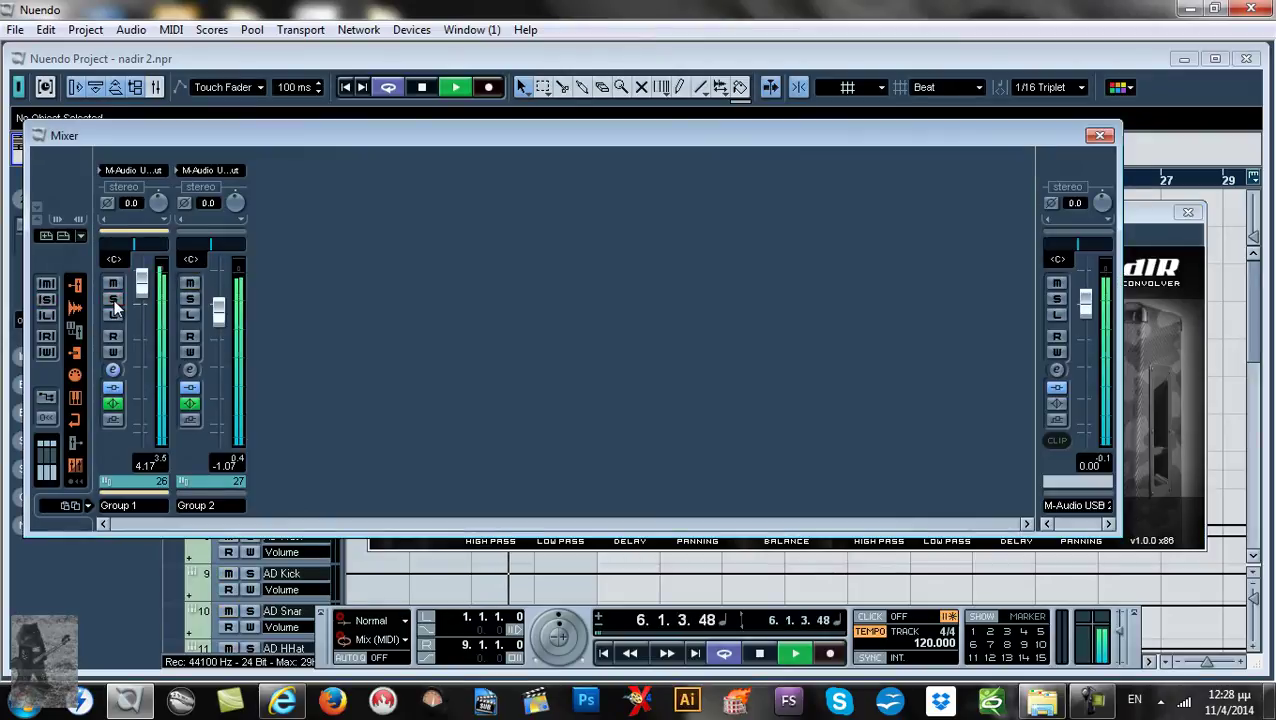
{"action": "left_click", "coordinate": [1182, 355]}
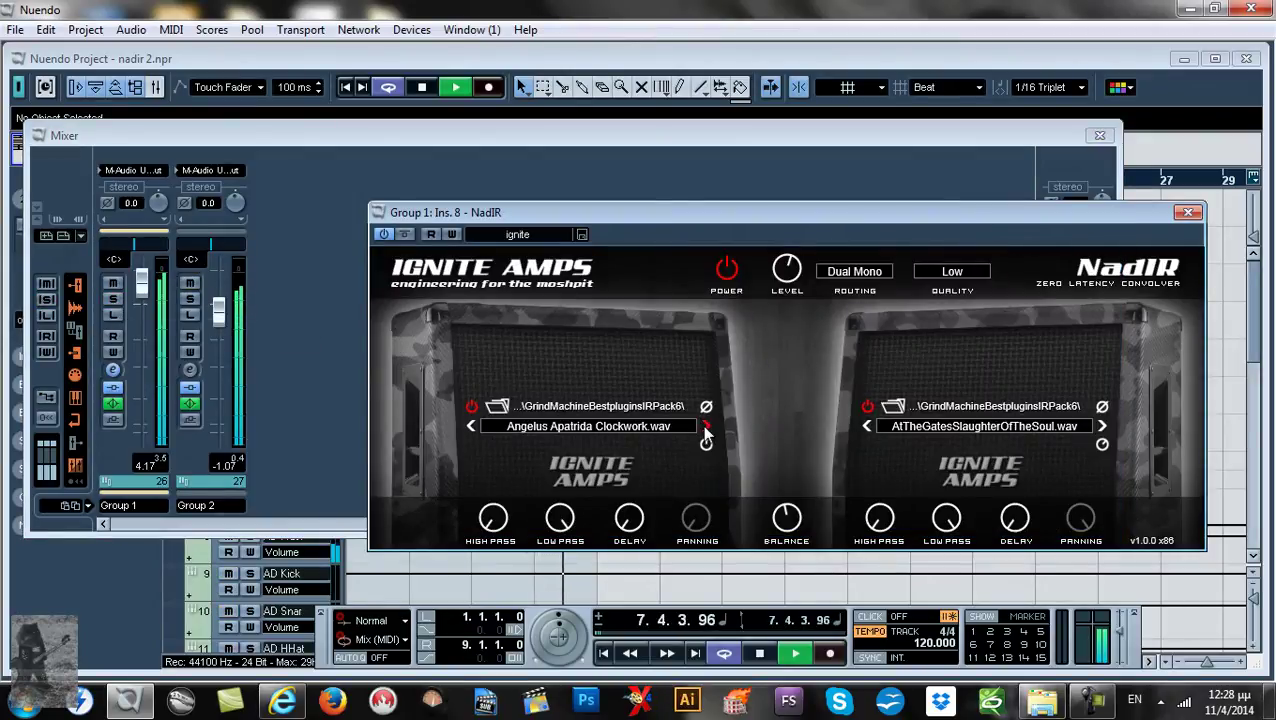
{"action": "left_click", "coordinate": [475, 427]}
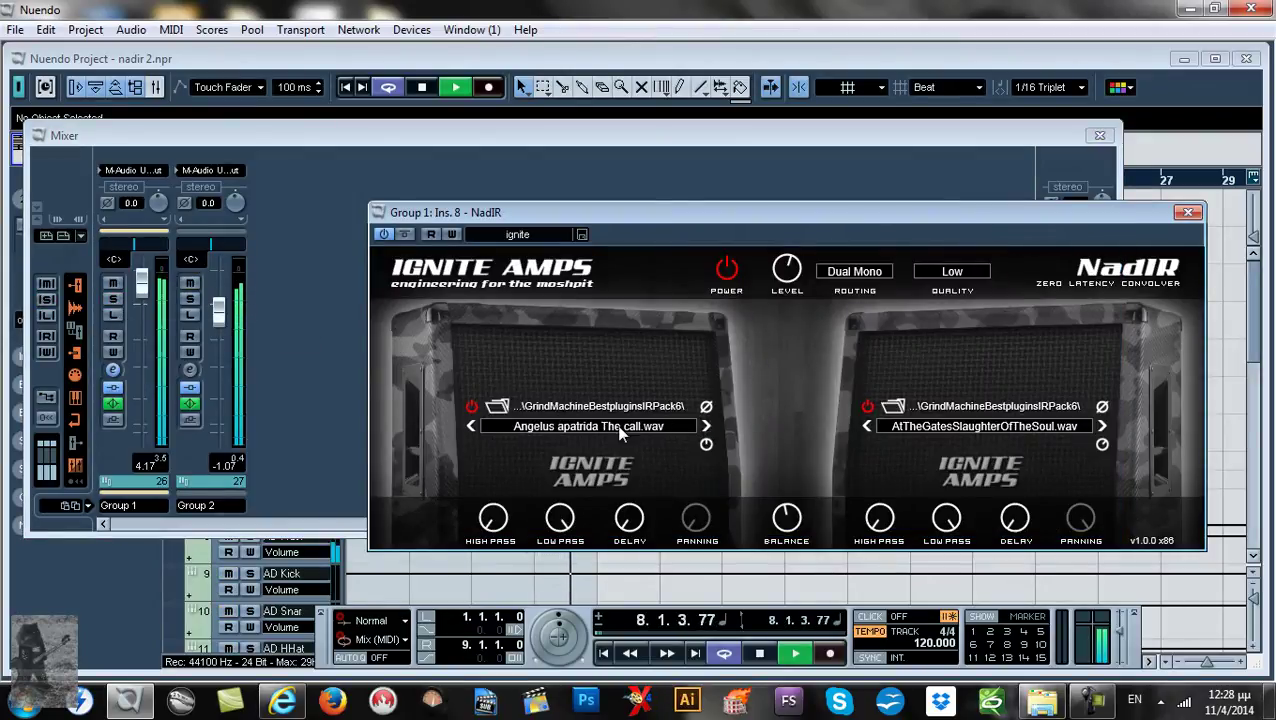
{"action": "left_click", "coordinate": [470, 426]}
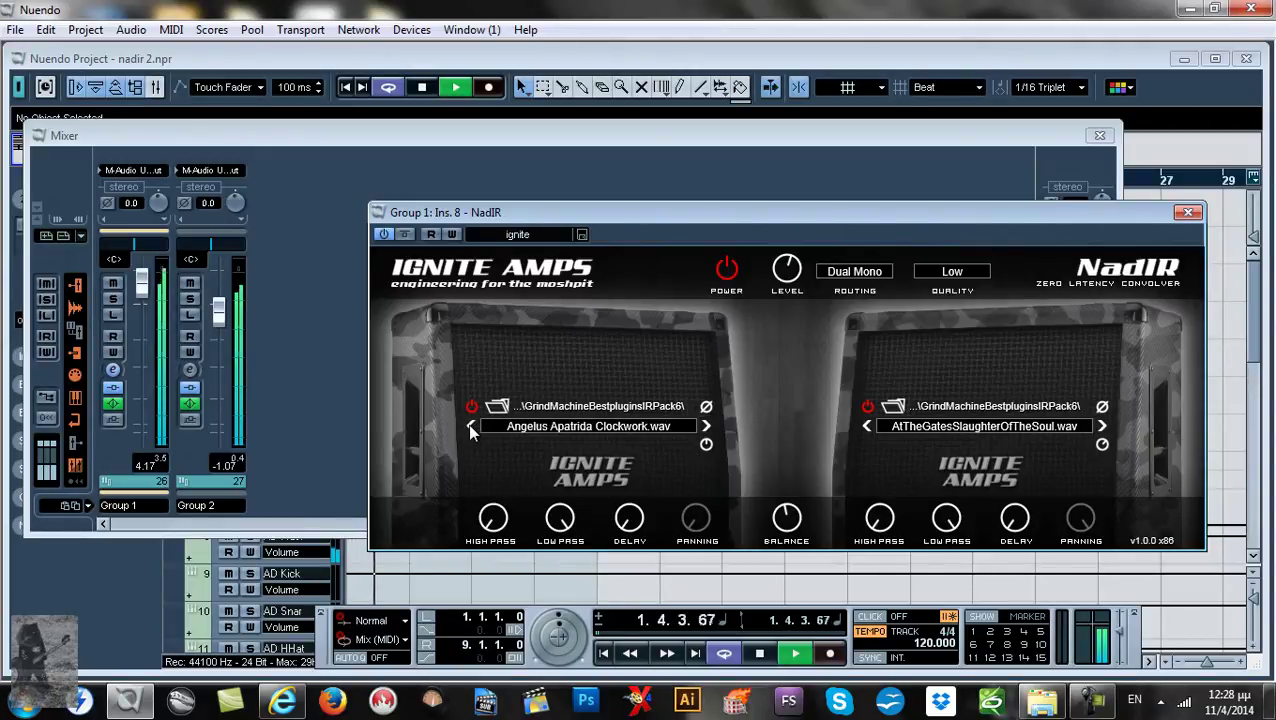
{"action": "left_click", "coordinate": [470, 426]}
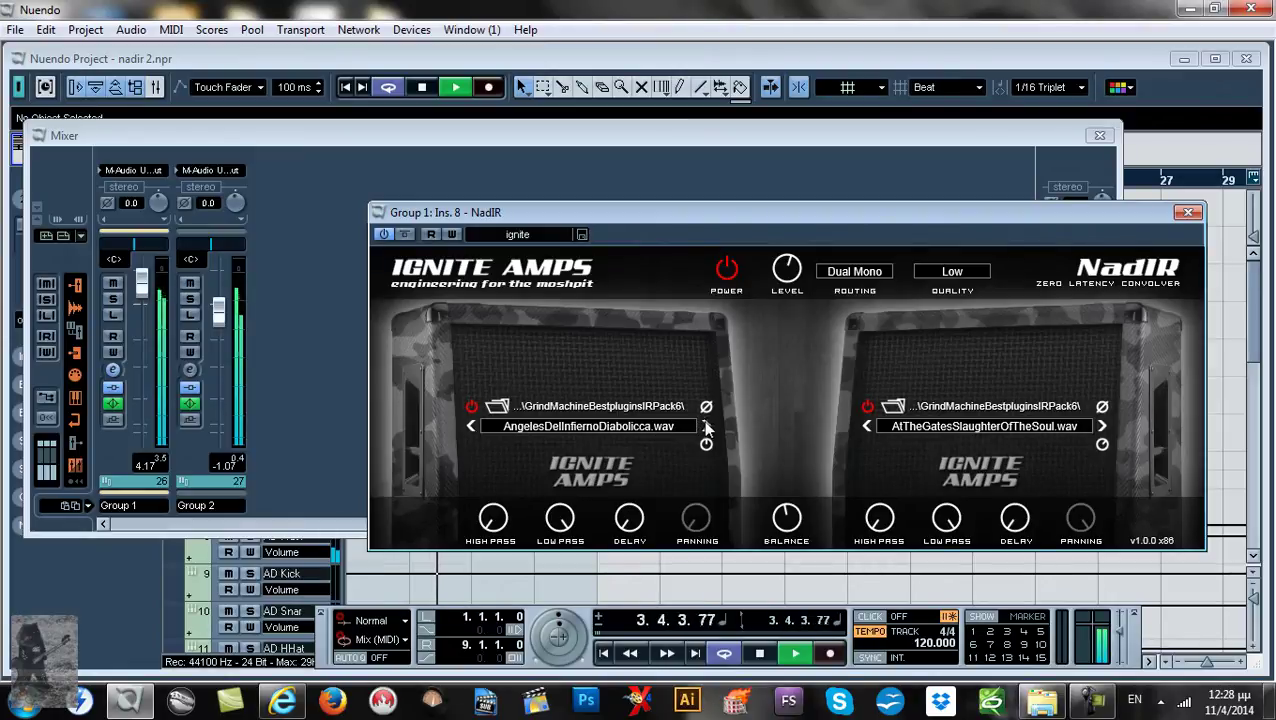
{"action": "left_click", "coordinate": [707, 427]}
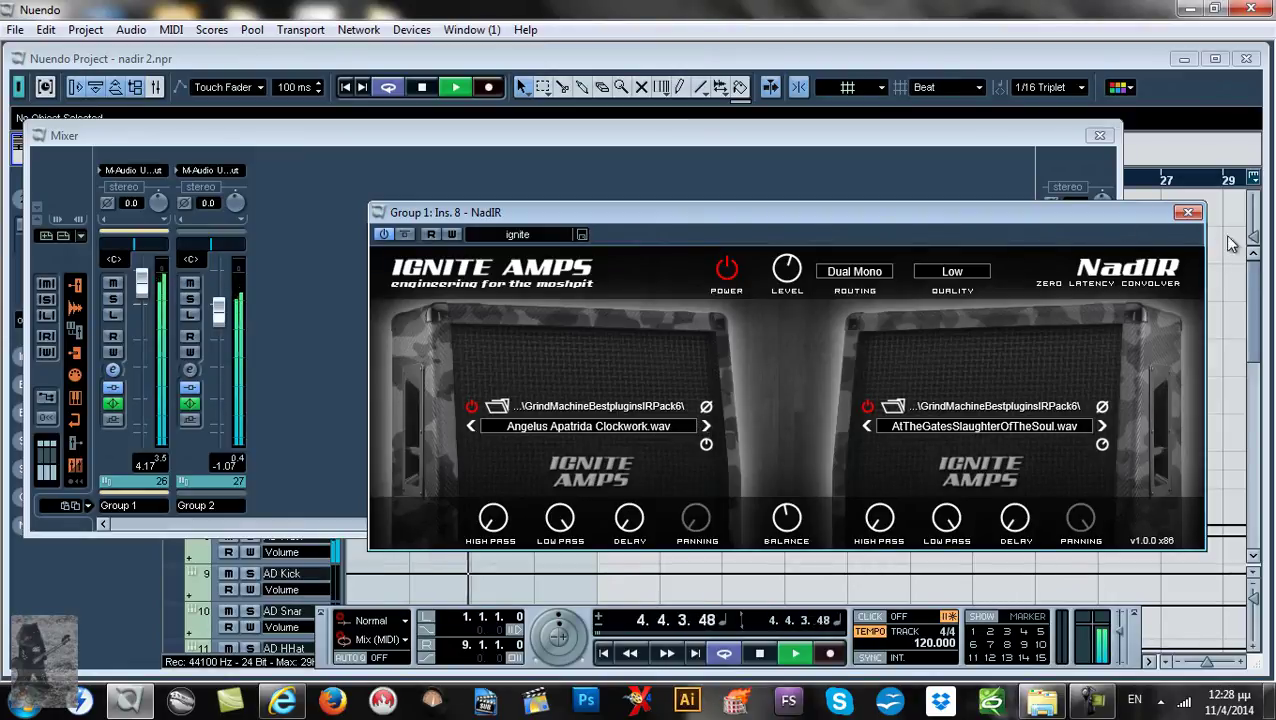
Close Group 1's NadIR editor, open the NadIR editor from Group 2's insert 3, and move it clear of the insert list
{"action": "left_click", "coordinate": [1188, 214]}
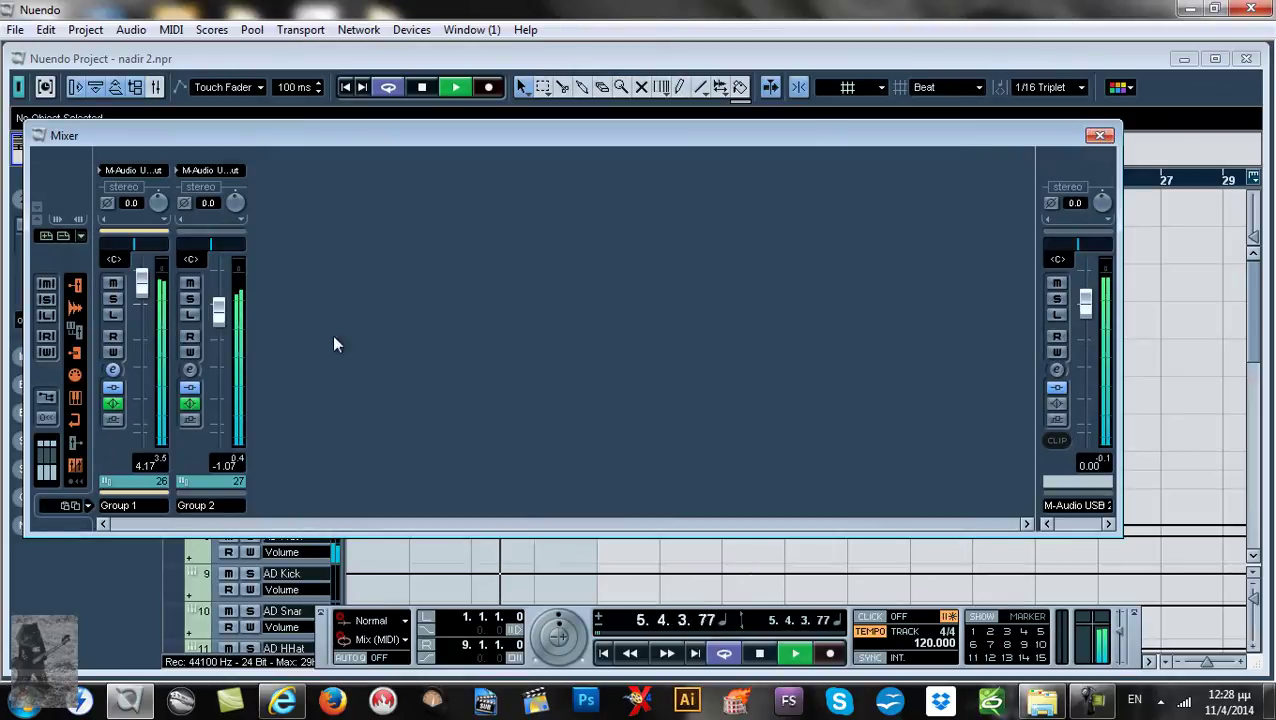
{"action": "left_click", "coordinate": [191, 370]}
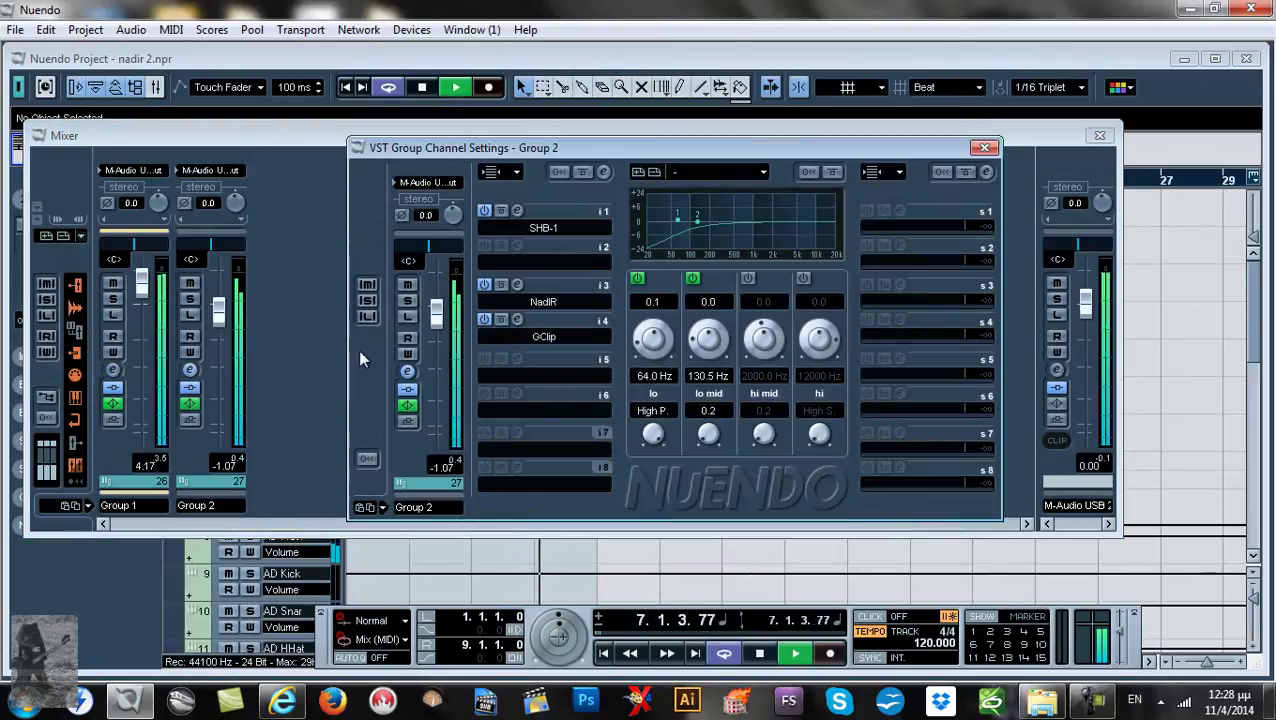
{"action": "left_click", "coordinate": [518, 284]}
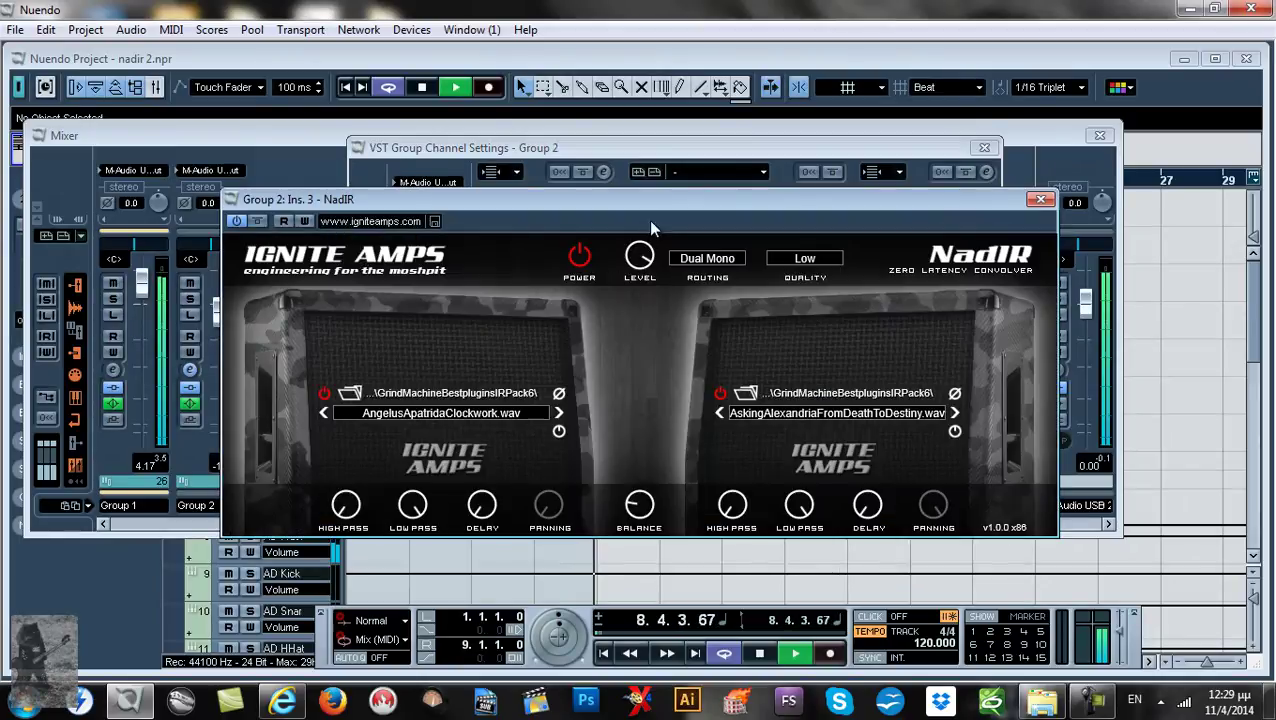
{"action": "left_click_drag", "start_coordinate": [650, 200], "coordinate": [705, 342]}
Solo Group 2 and examine its SHB-1 bass head editor, closing it when done
{"action": "left_click", "coordinate": [397, 305]}
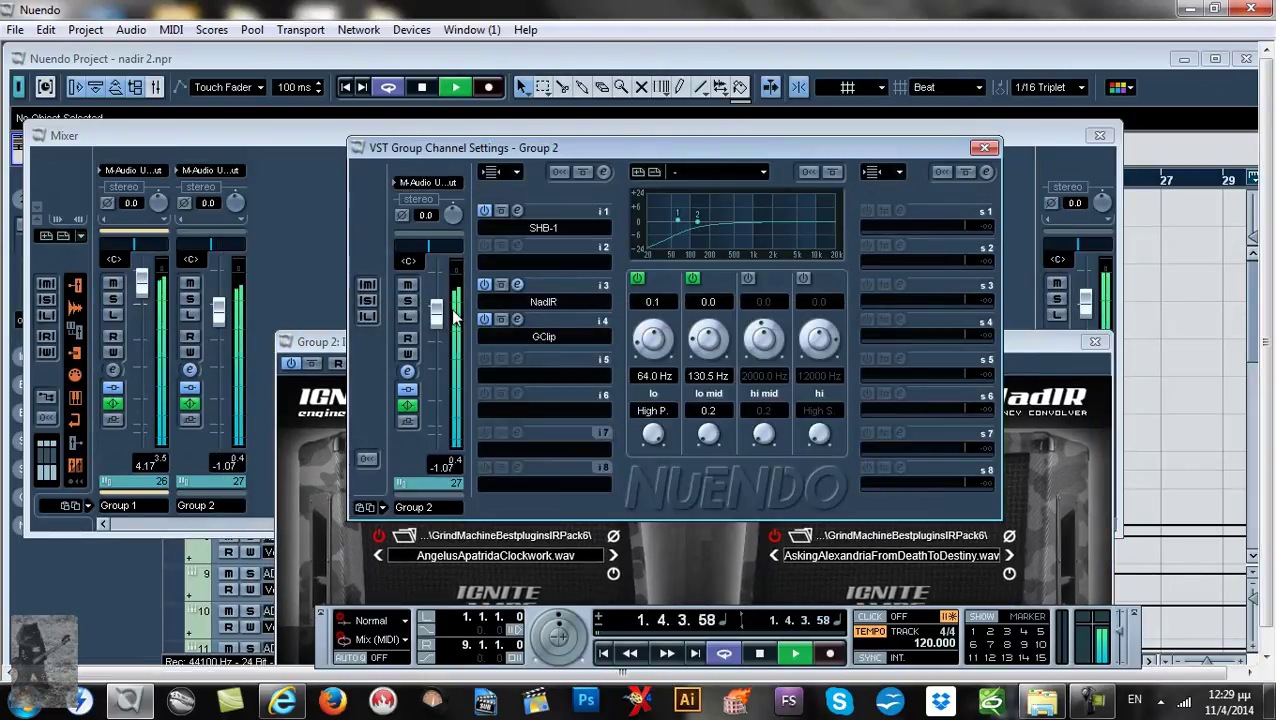
{"action": "left_click", "coordinate": [409, 302]}
{"action": "left_click", "coordinate": [1045, 352]}
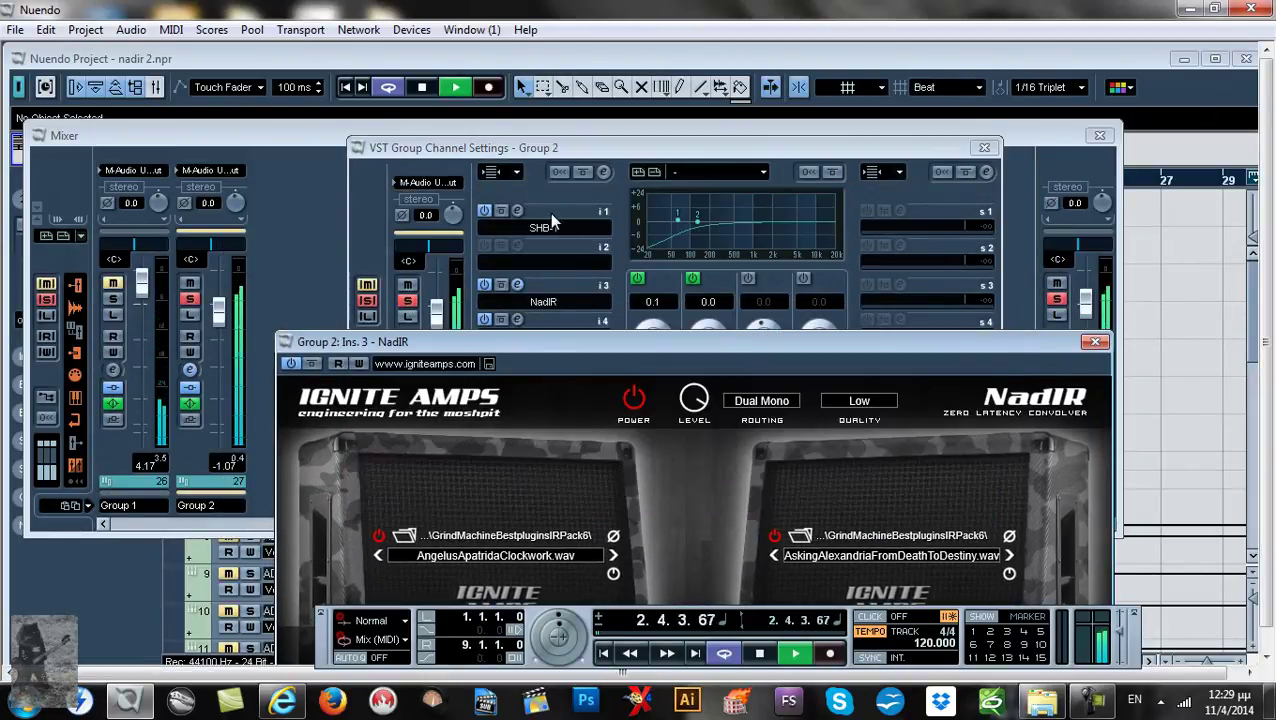
{"action": "left_click", "coordinate": [517, 210]}
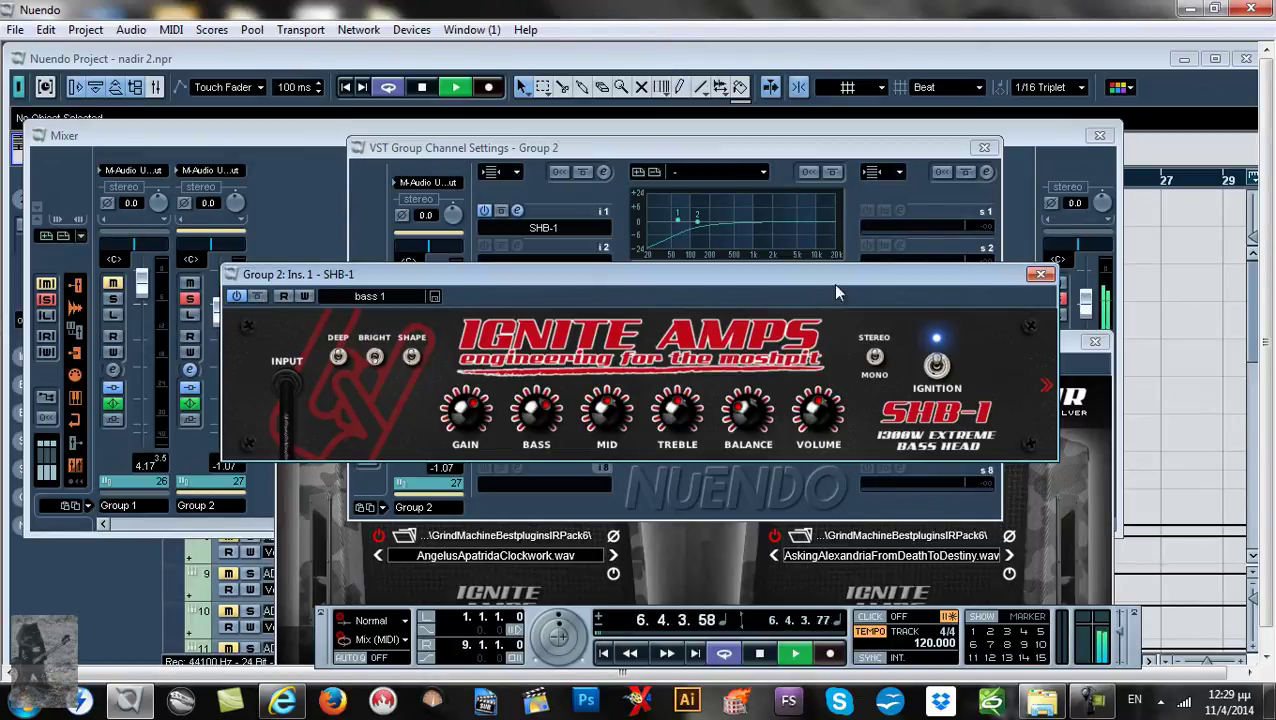
{"action": "left_click", "coordinate": [1039, 275]}
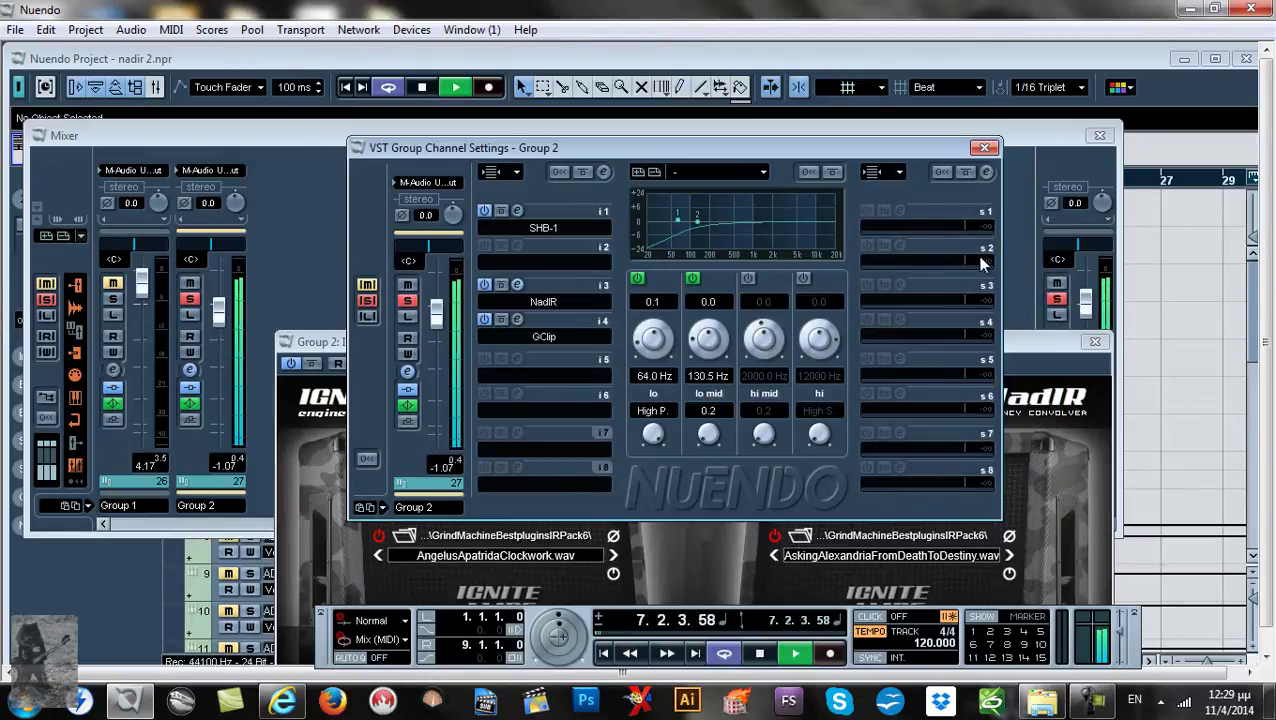
Bring Group 2's NadIR into full view and audition AskingAlexandriaStandUpAndScream.wav in its second cabinet, returning to AskingAlexandriaFromDeathToDestiny.wav
{"action": "left_click", "coordinate": [516, 285]}
{"action": "left_click", "coordinate": [516, 285]}
{"action": "left_click_drag", "start_coordinate": [725, 348], "coordinate": [792, 181]}
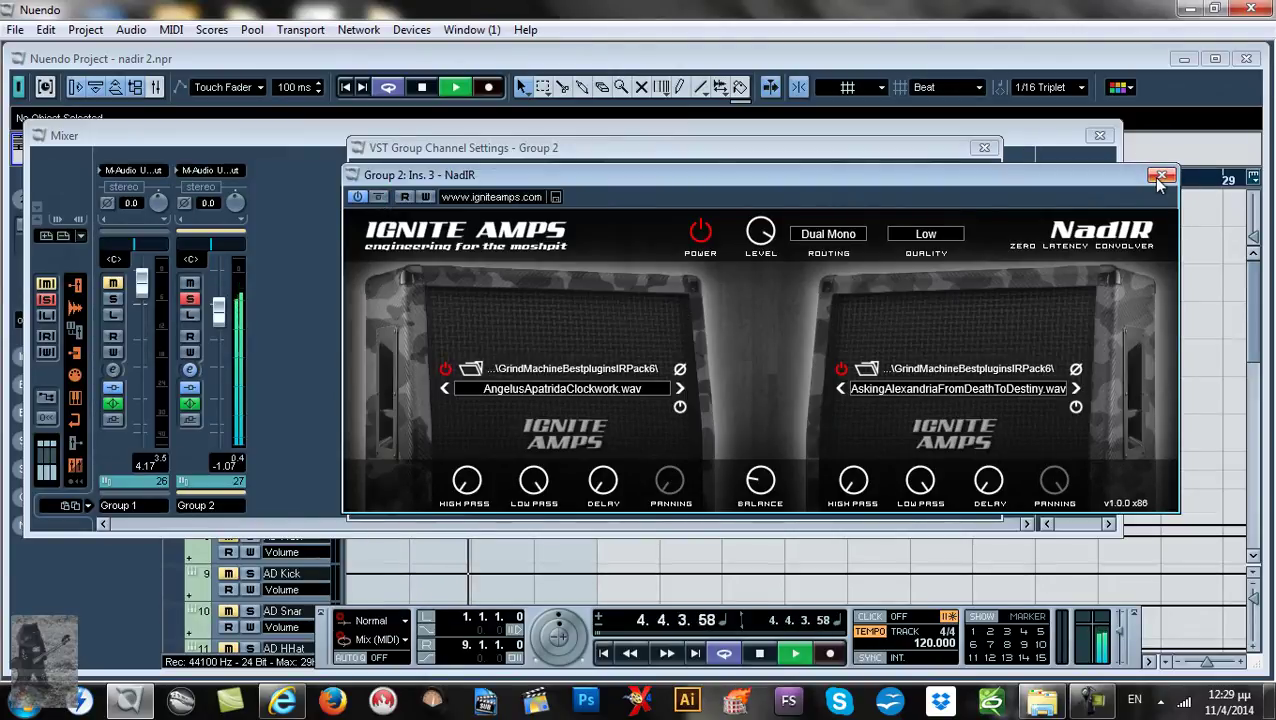
{"action": "left_click", "coordinate": [1075, 389]}
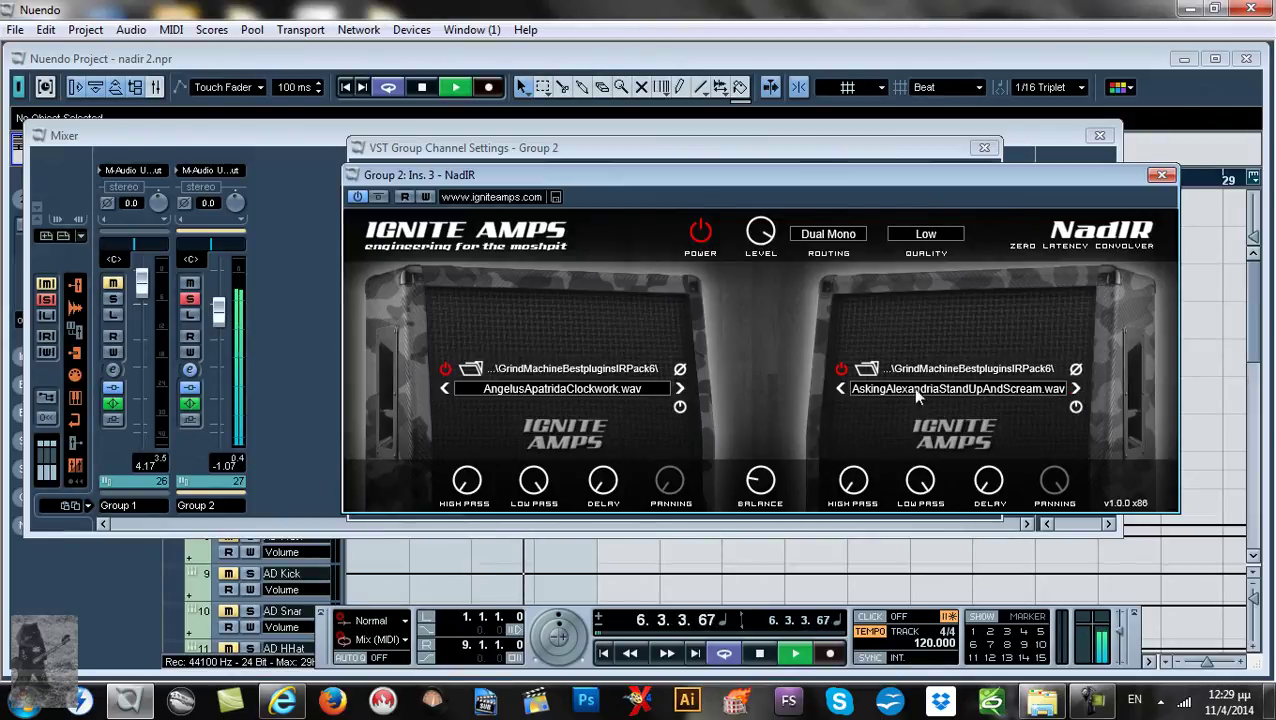
{"action": "left_click", "coordinate": [840, 389]}
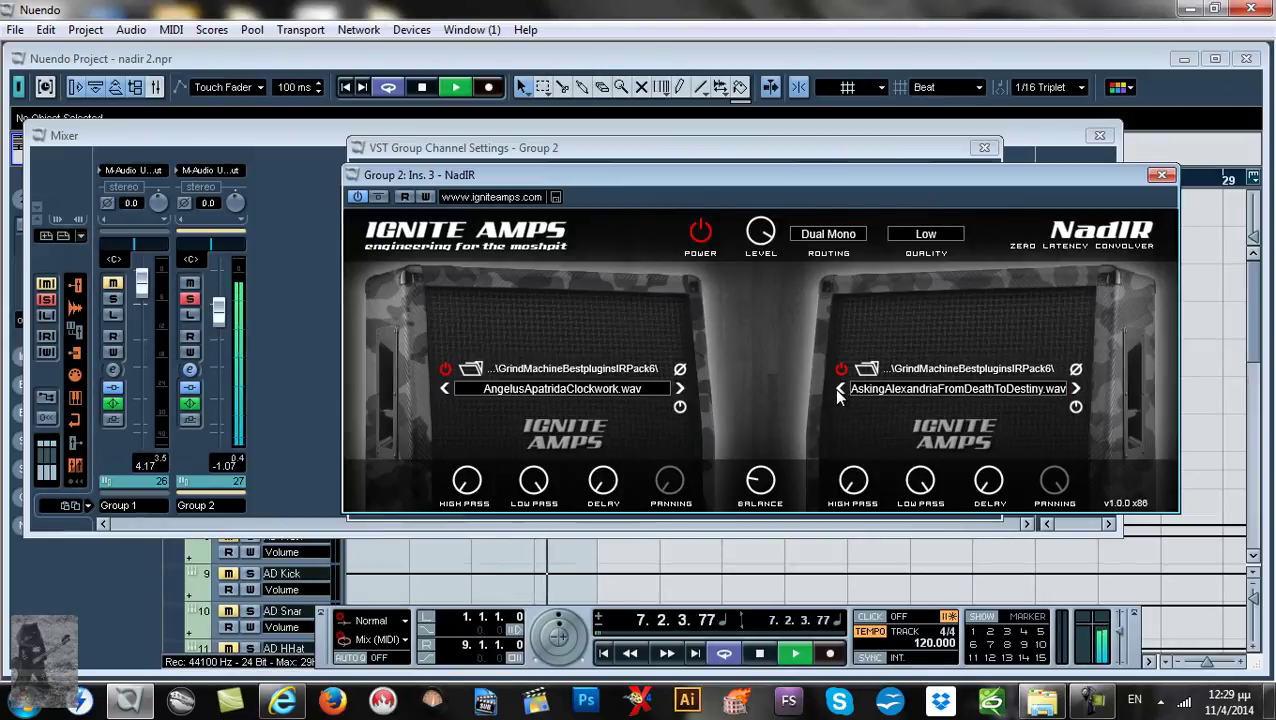
Close Group 2's NadIR editor and channel settings, check the stereo output's inserts, and clear the solo so both groups play
{"action": "left_click", "coordinate": [1160, 177]}
{"action": "left_click", "coordinate": [984, 147]}
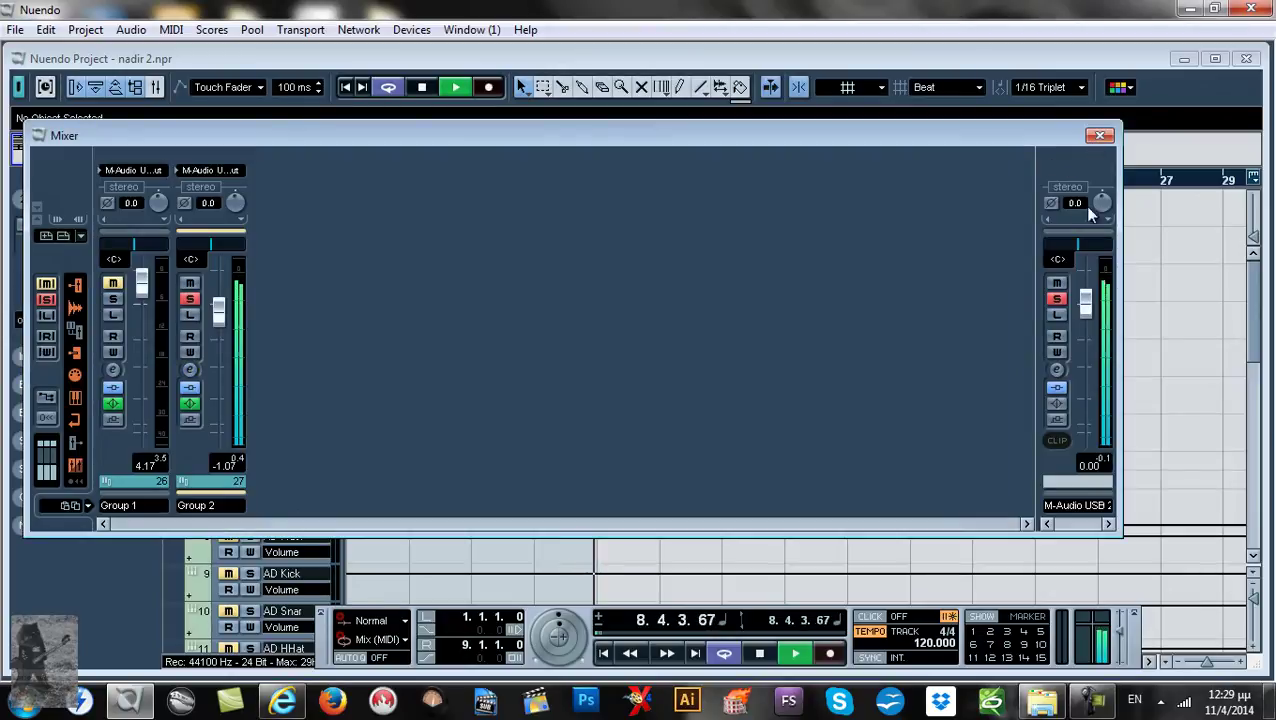
{"action": "left_click", "coordinate": [1057, 370]}
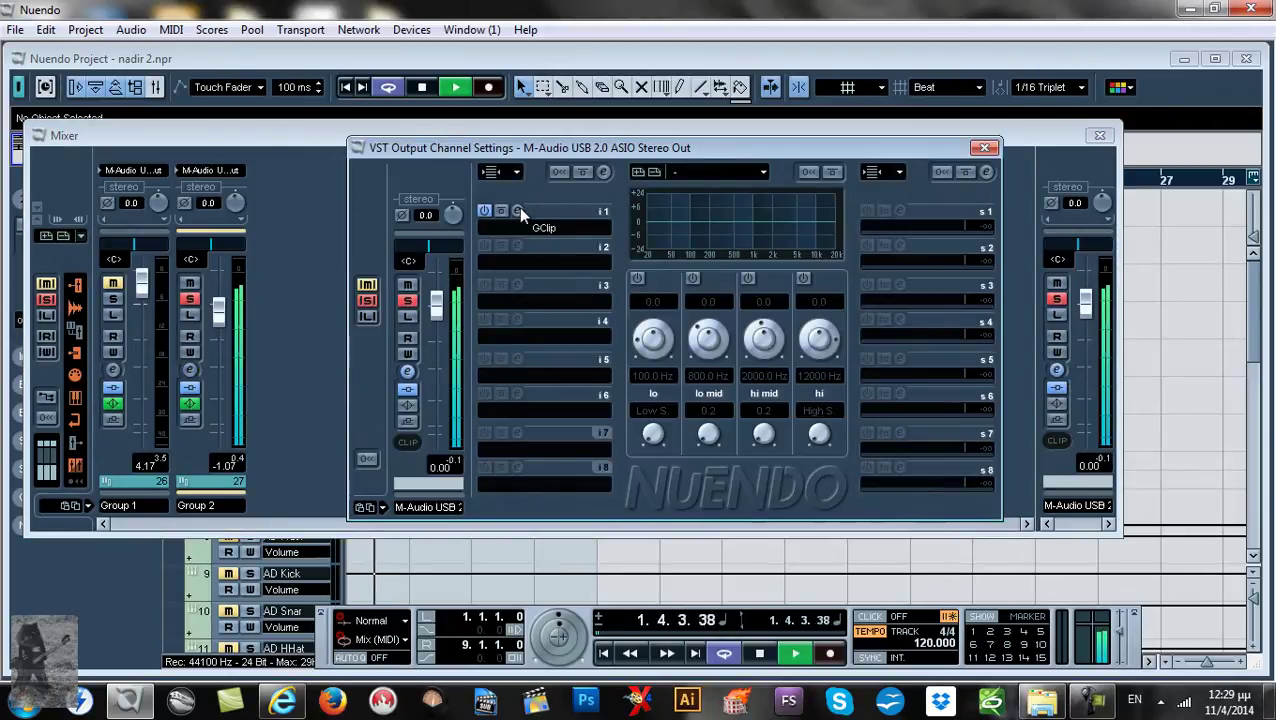
{"action": "left_click", "coordinate": [296, 305]}
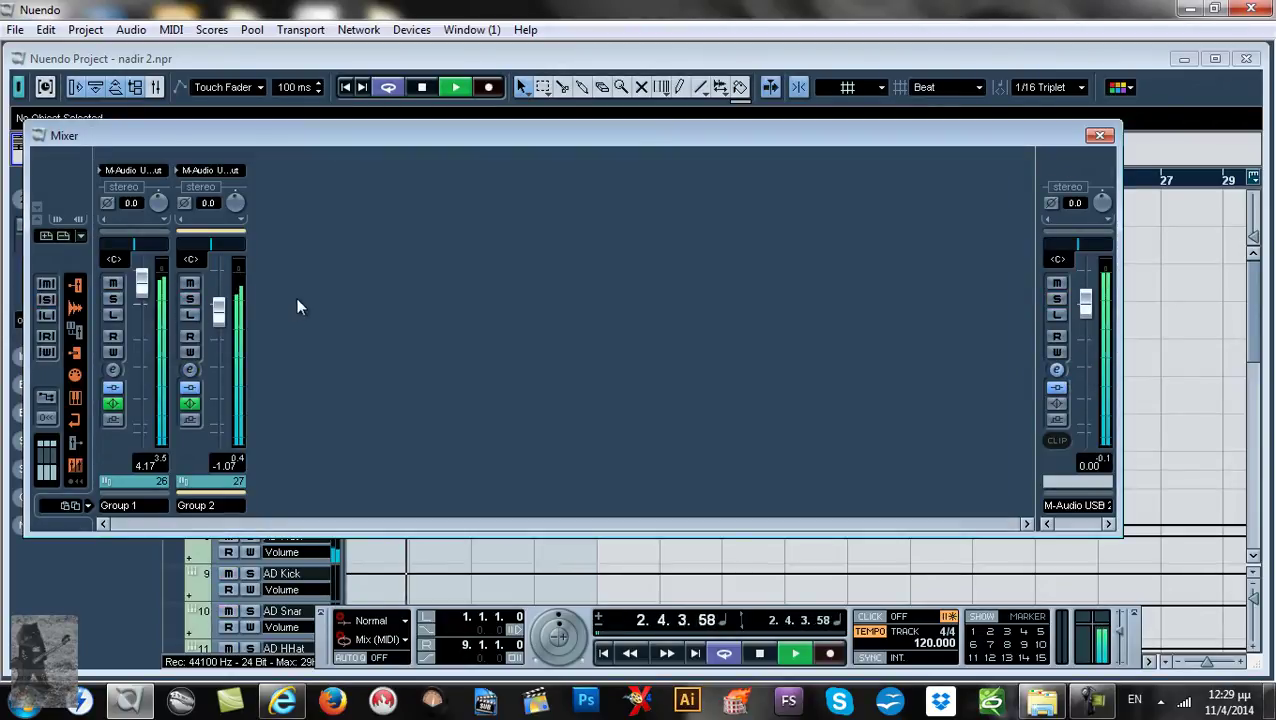
Open the GClip editor from insert 1 of the stereo output channel and move it clear of the insert list
{"action": "left_click", "coordinate": [1057, 371]}
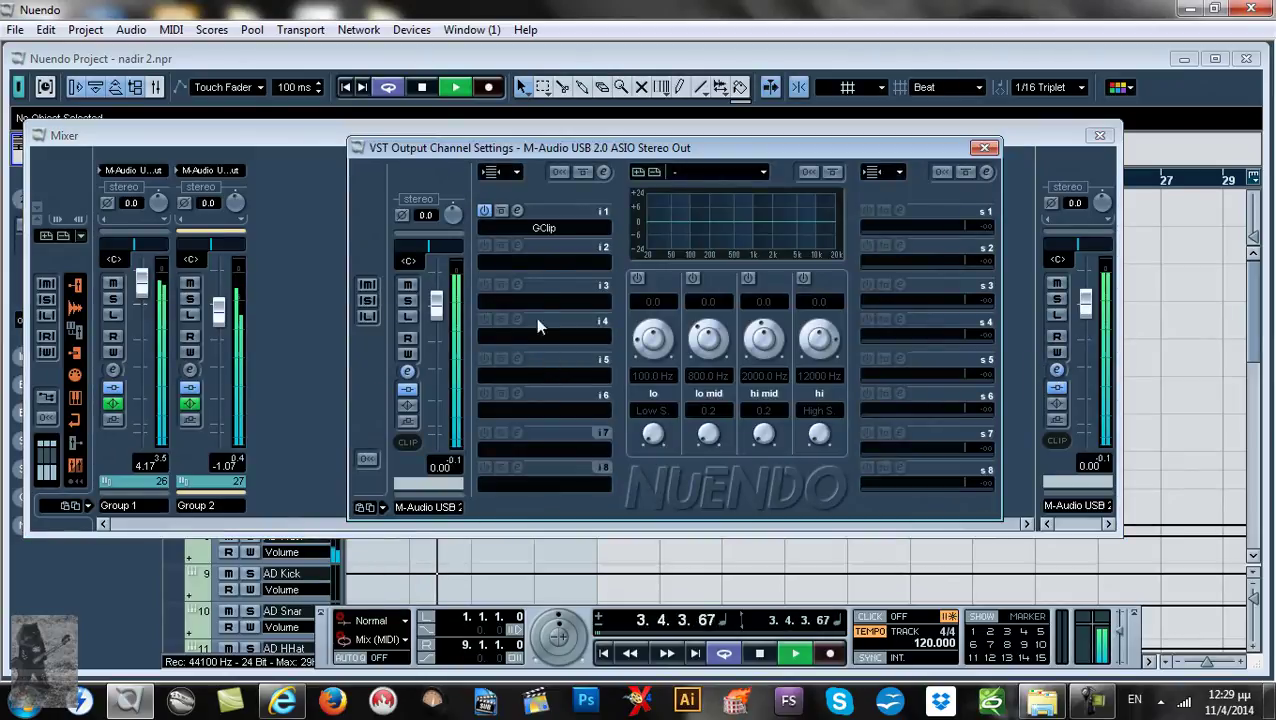
{"action": "left_click", "coordinate": [521, 219]}
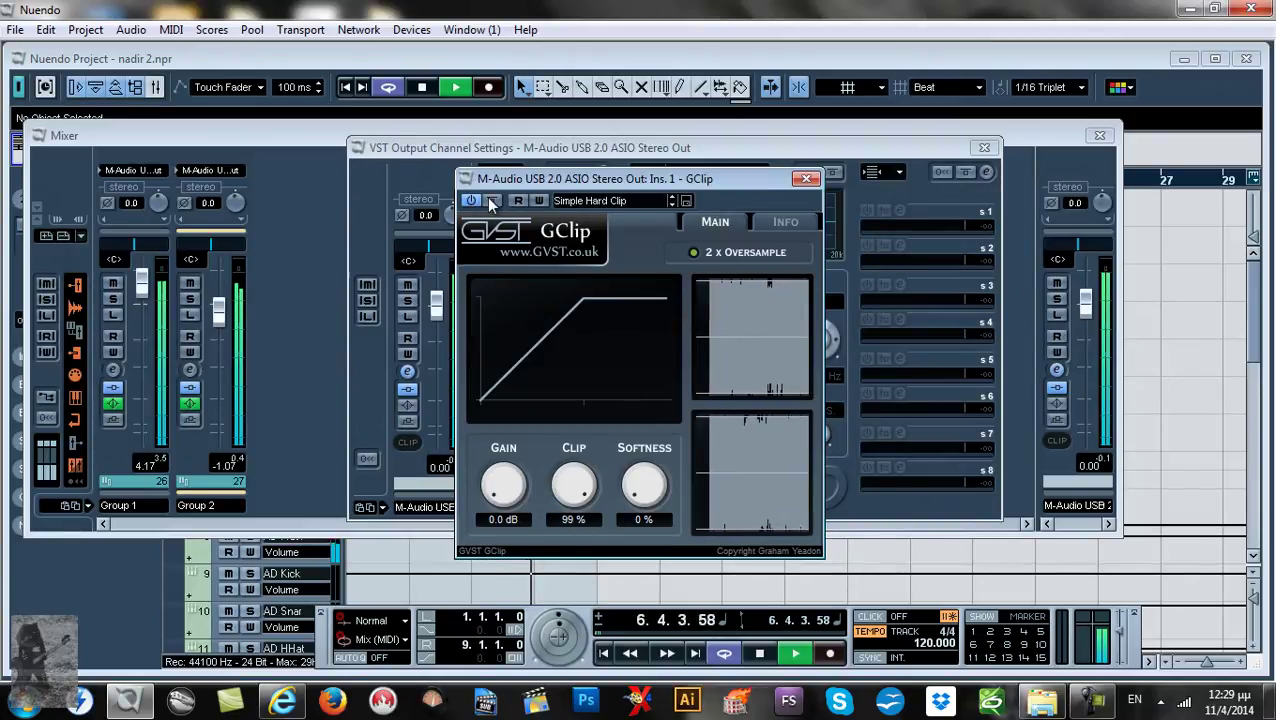
{"action": "left_click_drag", "start_coordinate": [673, 178], "coordinate": [868, 177]}
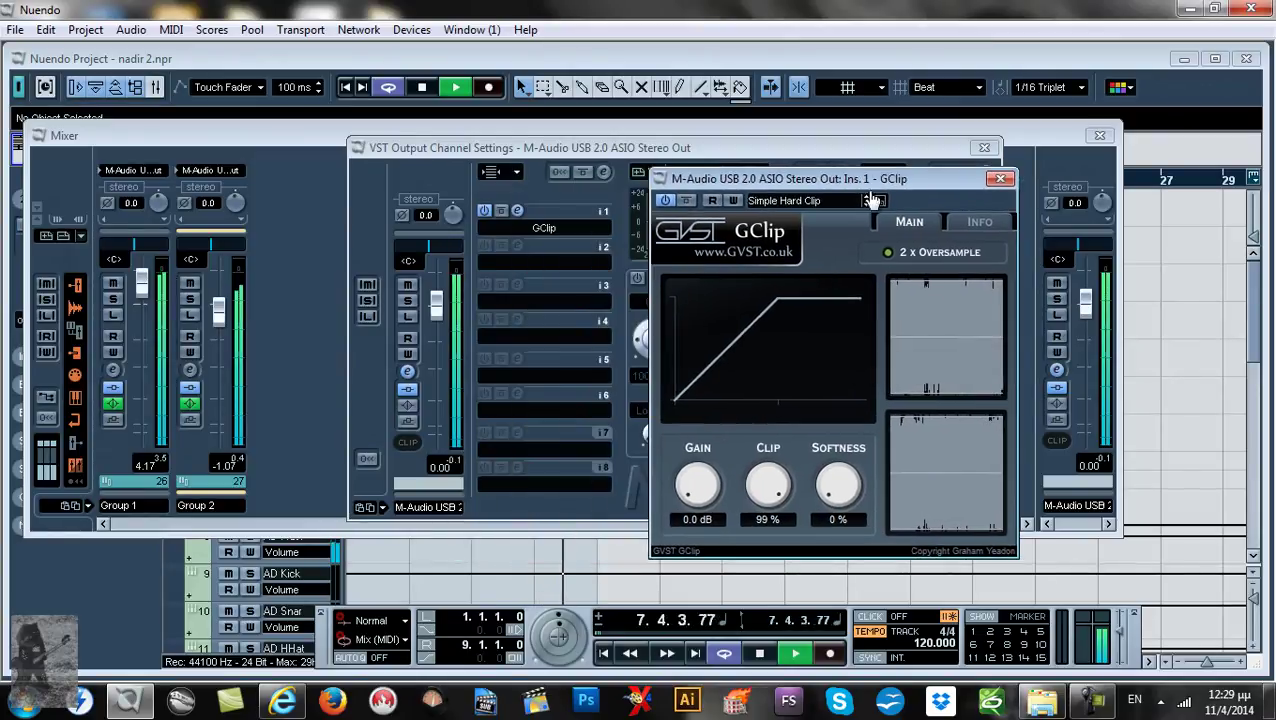
Compare the stereo output with GClip bypassed, switched off and re-enabled, resetting the output's clip indicator before and after
{"action": "left_click", "coordinate": [1056, 441]}
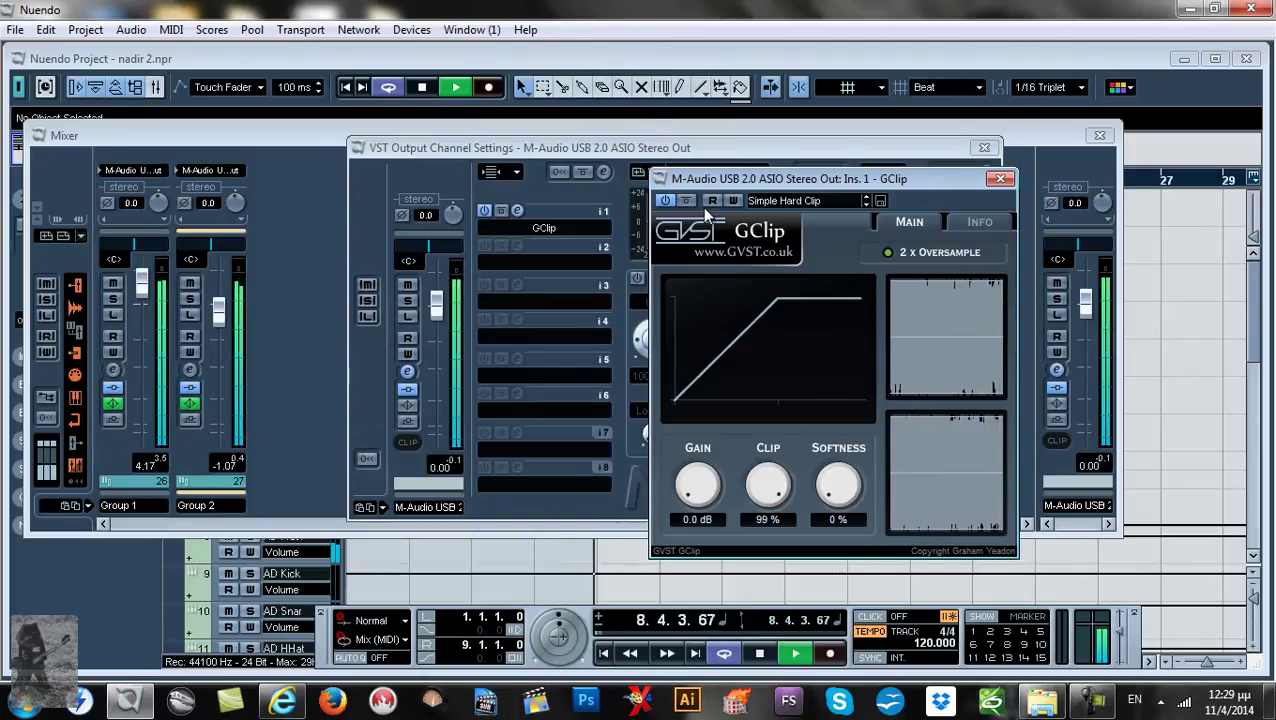
{"action": "left_click", "coordinate": [687, 201]}
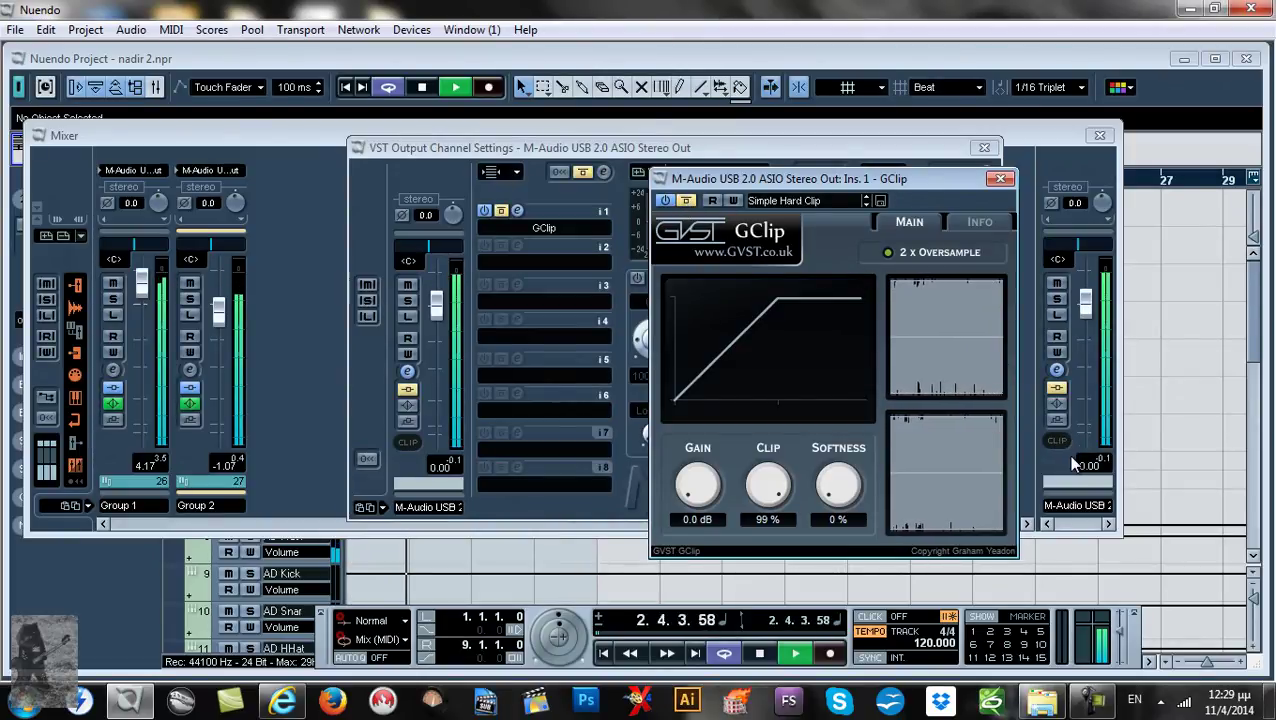
{"action": "left_click", "coordinate": [685, 201]}
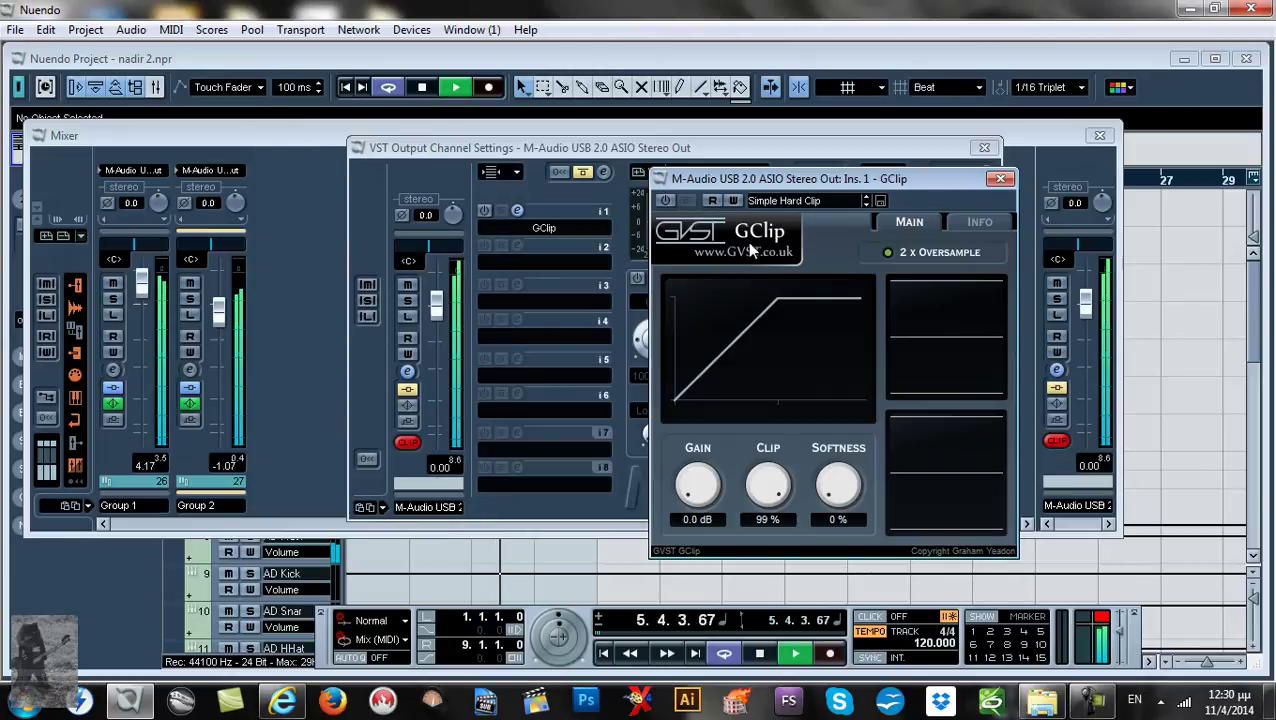
{"action": "left_click", "coordinate": [666, 201]}
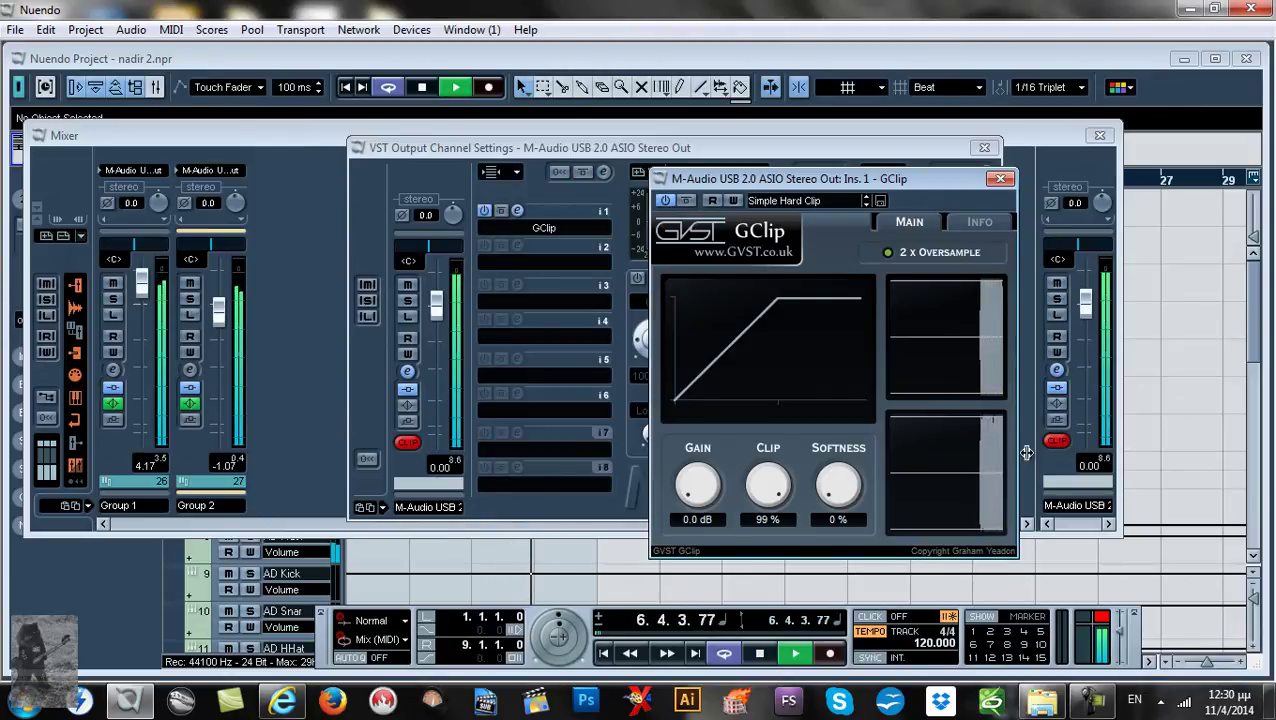
{"action": "left_click", "coordinate": [1058, 441]}
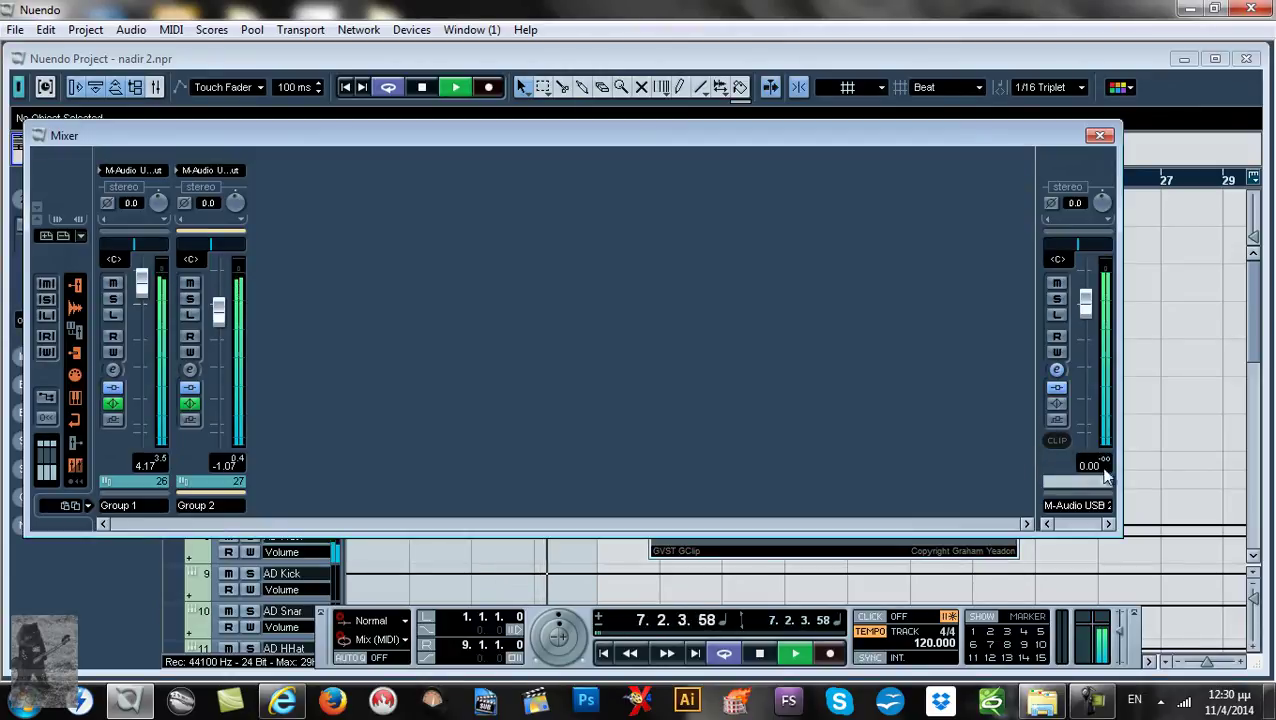
Reopen the stereo output's GClip editor, compare the mix with GClip off and on, and close the editor and mixer
{"action": "left_click", "coordinate": [1057, 371]}
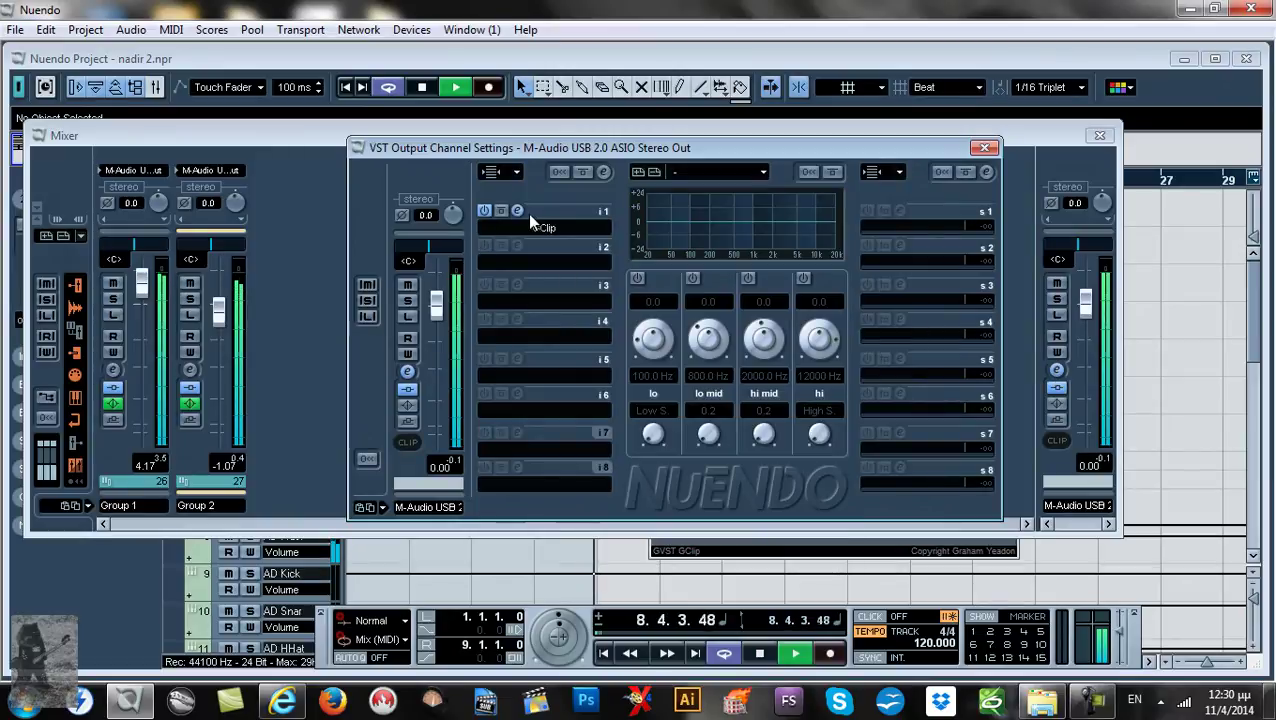
{"action": "left_click", "coordinate": [519, 211]}
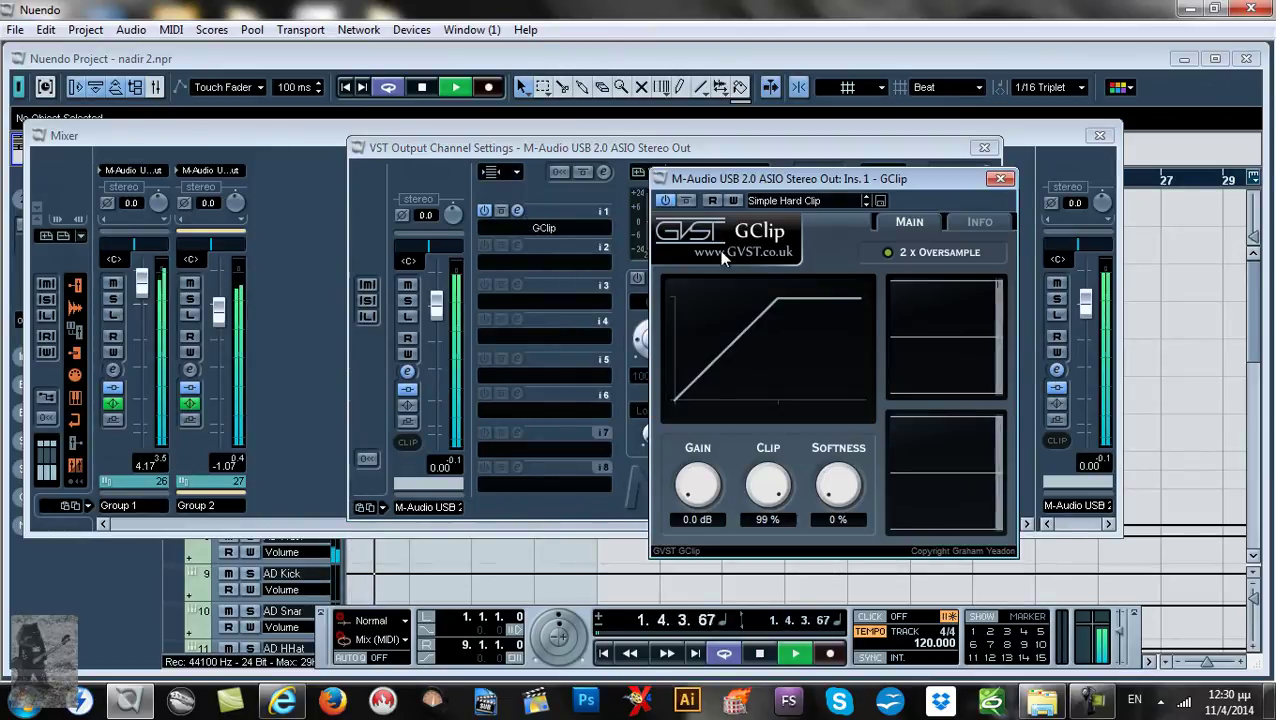
{"action": "left_click", "coordinate": [984, 147]}
{"action": "left_click", "coordinate": [665, 197]}
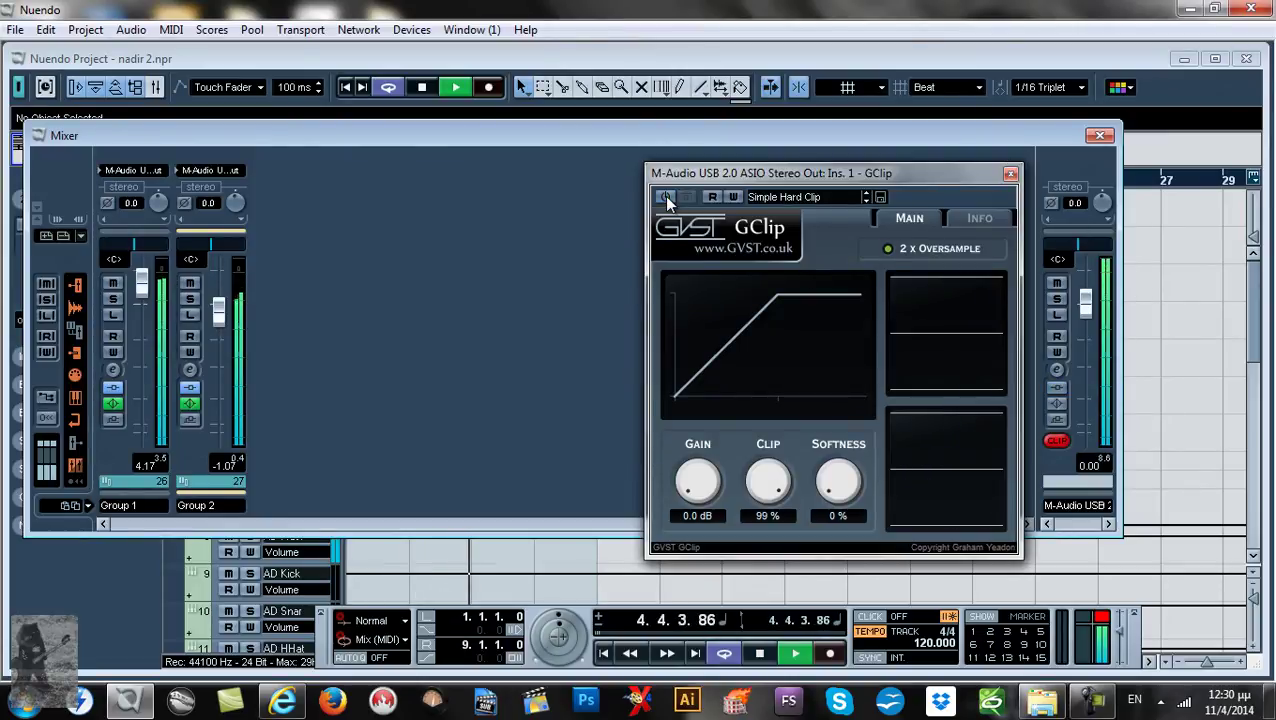
{"action": "left_click", "coordinate": [666, 198]}
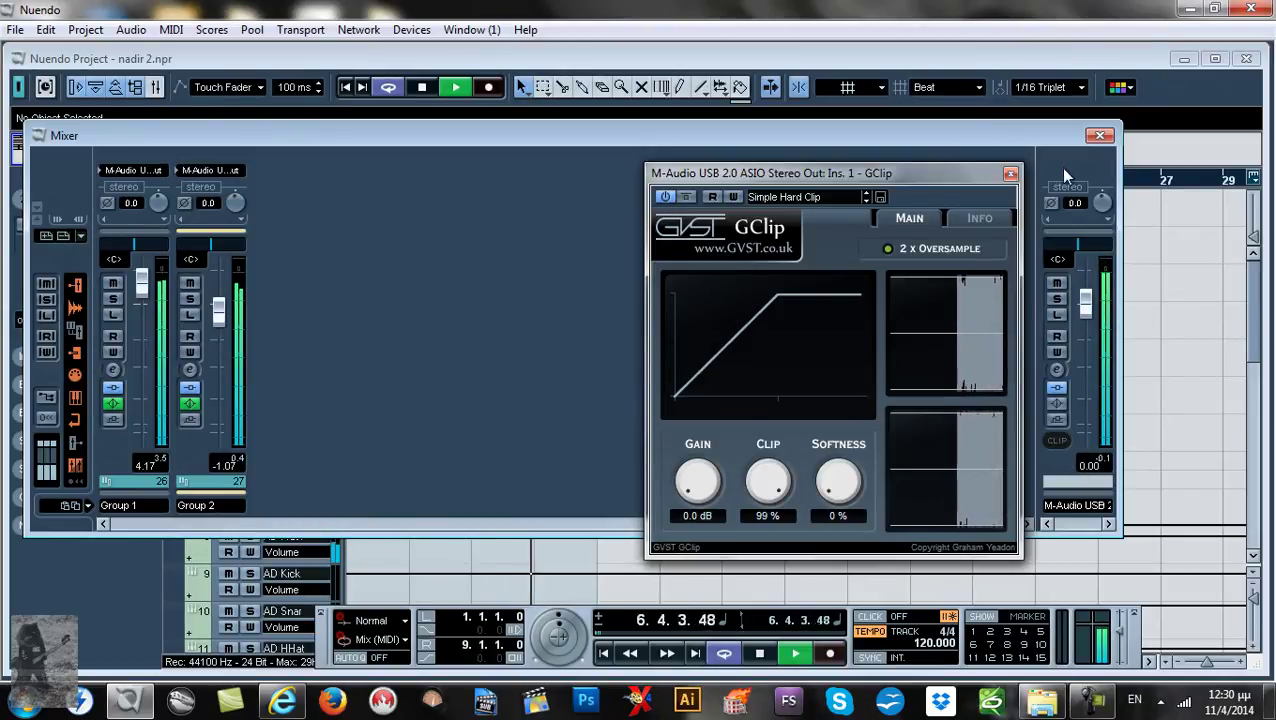
{"action": "left_click", "coordinate": [1010, 173]}
{"action": "left_click", "coordinate": [1099, 136]}
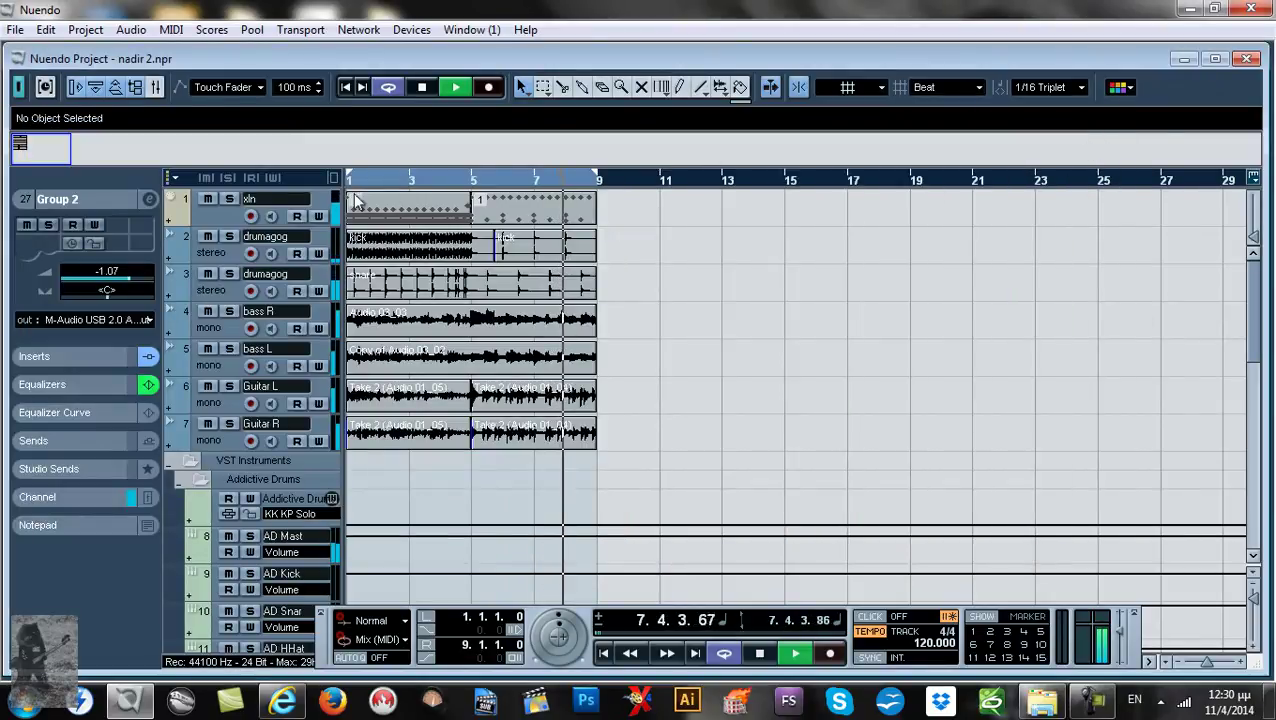
Solo the xln track in the project window and open its Addictive Drums instrument editor
{"action": "left_click", "coordinate": [235, 236]}
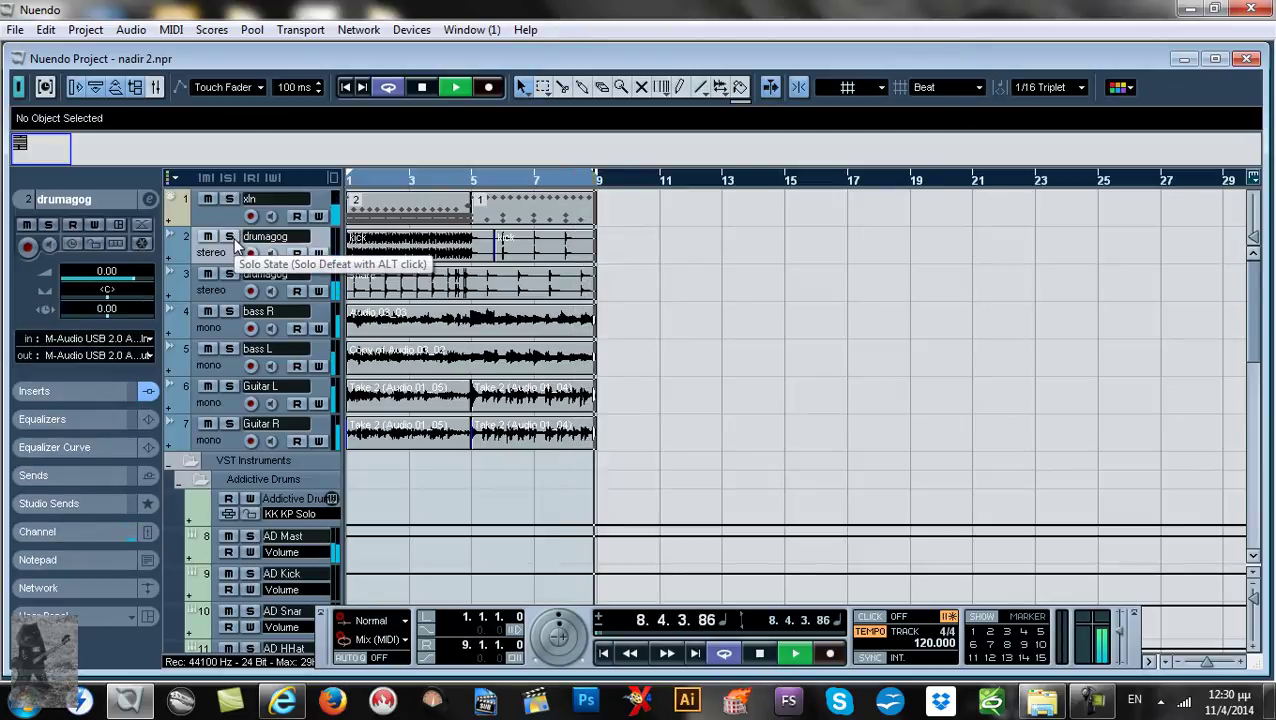
{"action": "left_click", "coordinate": [229, 199]}
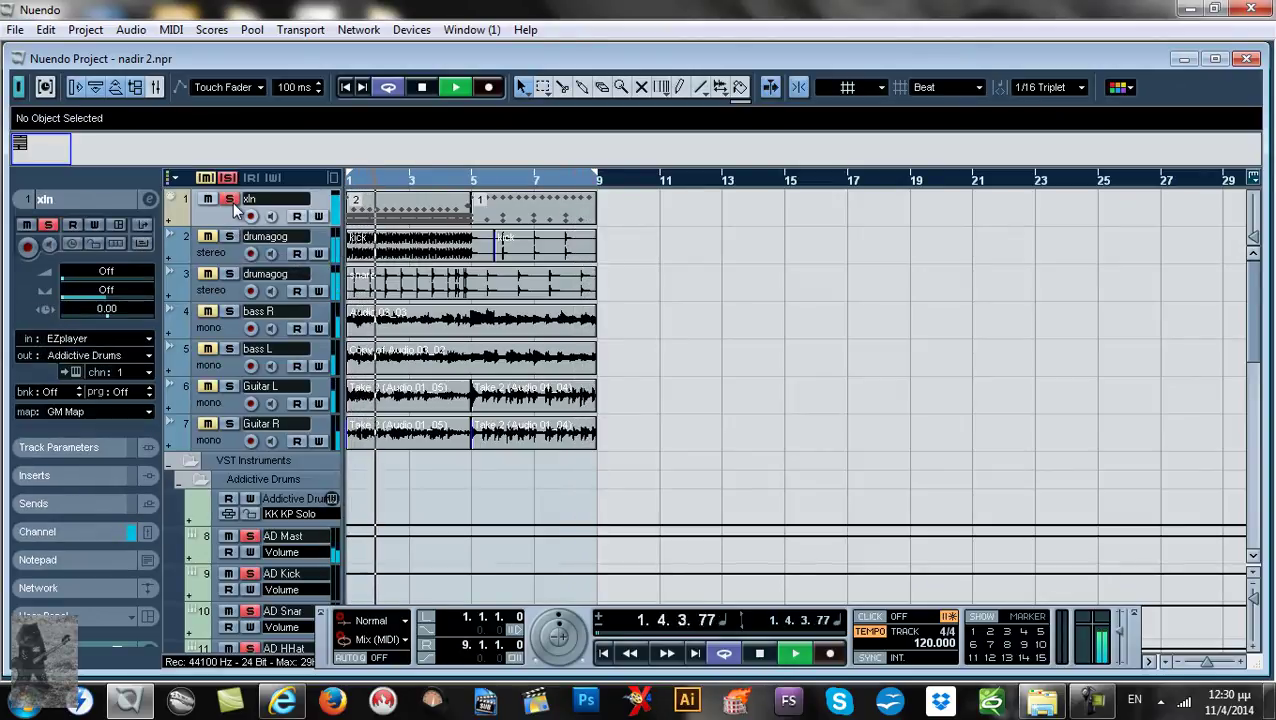
{"action": "left_click", "coordinate": [76, 372]}
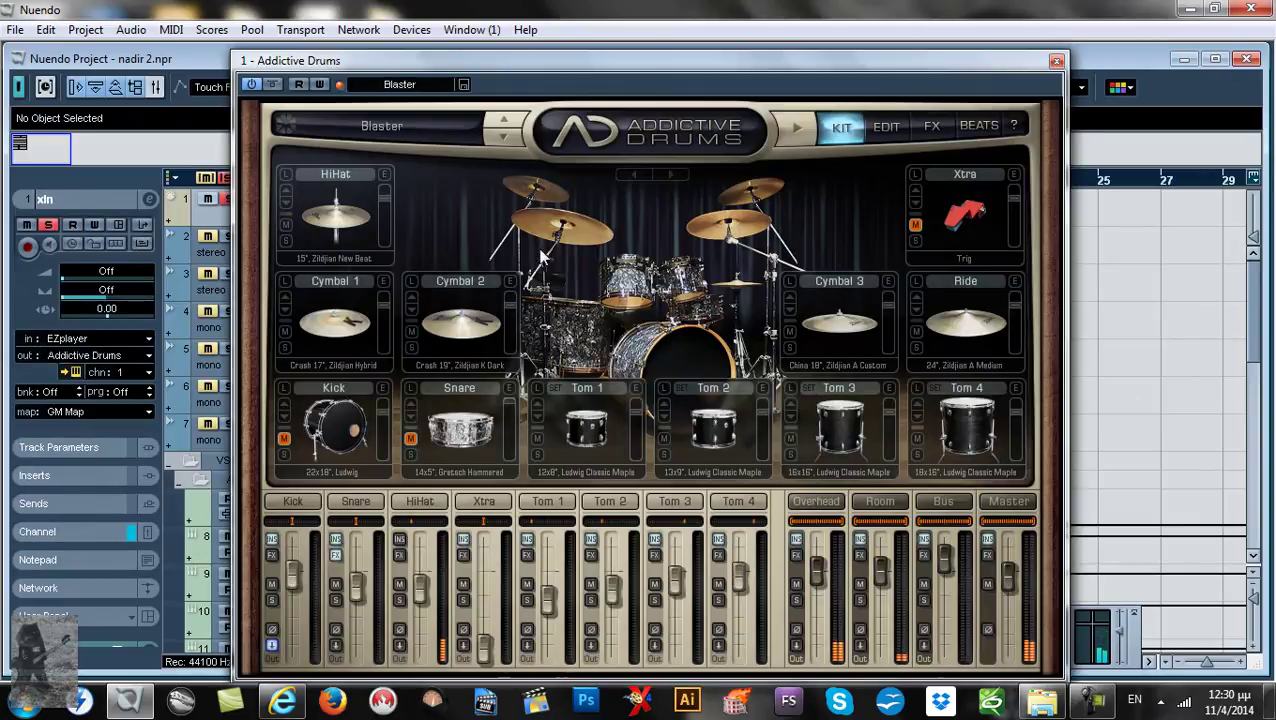
Choose the Blaster preset from ADpak - Metal's Morten set in Addictive Drums, then close the instrument editor
{"action": "left_click", "coordinate": [391, 129]}
{"action": "mouse_move", "coordinate": [401, 297]}
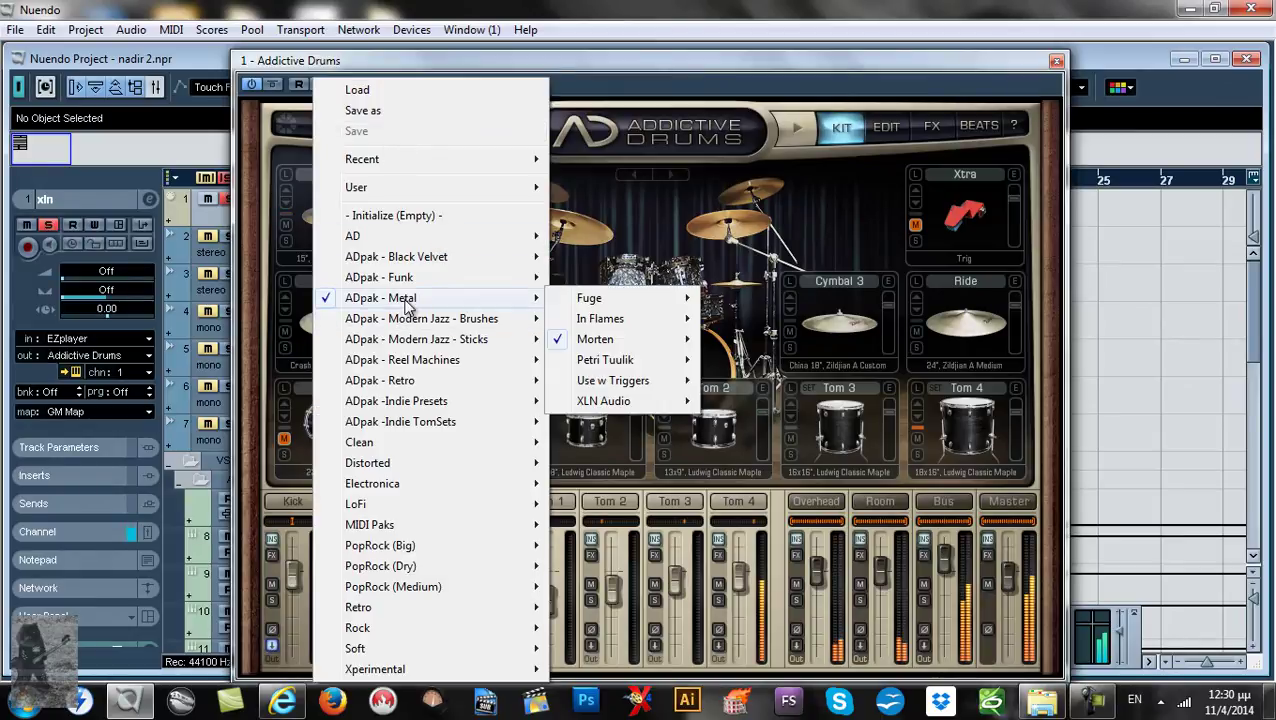
{"action": "mouse_move", "coordinate": [655, 345]}
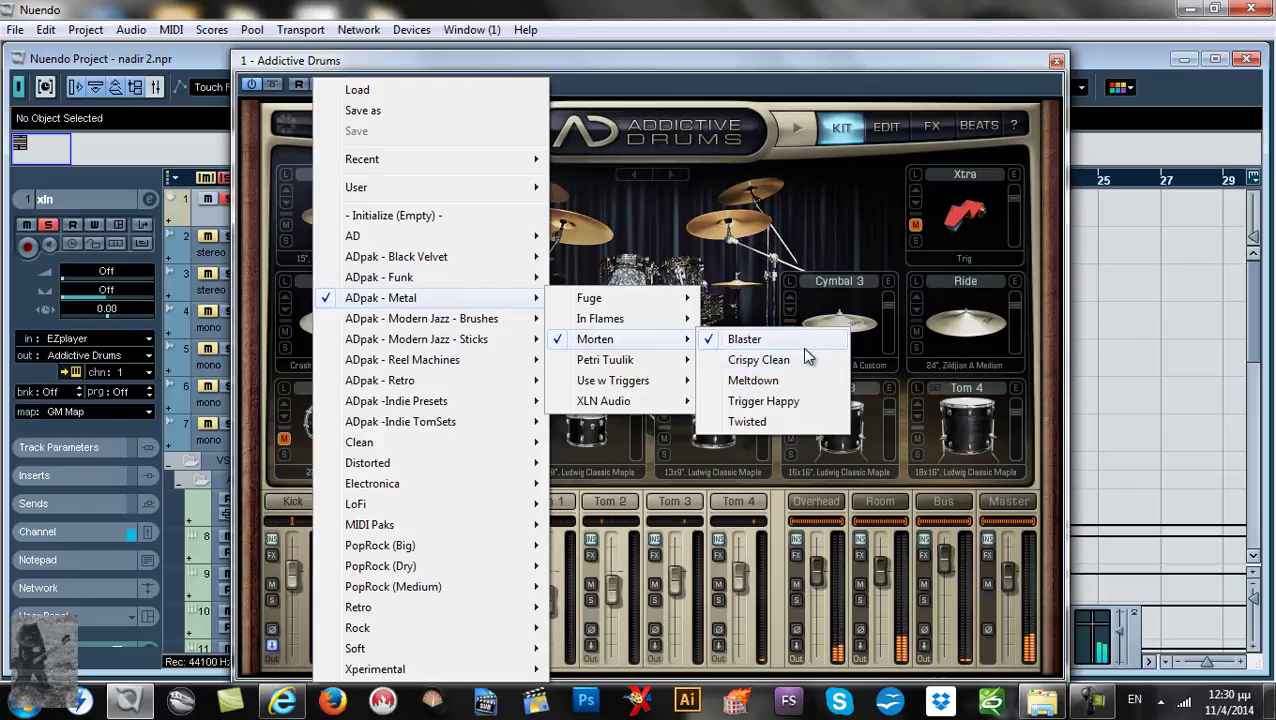
{"action": "left_click", "coordinate": [748, 340]}
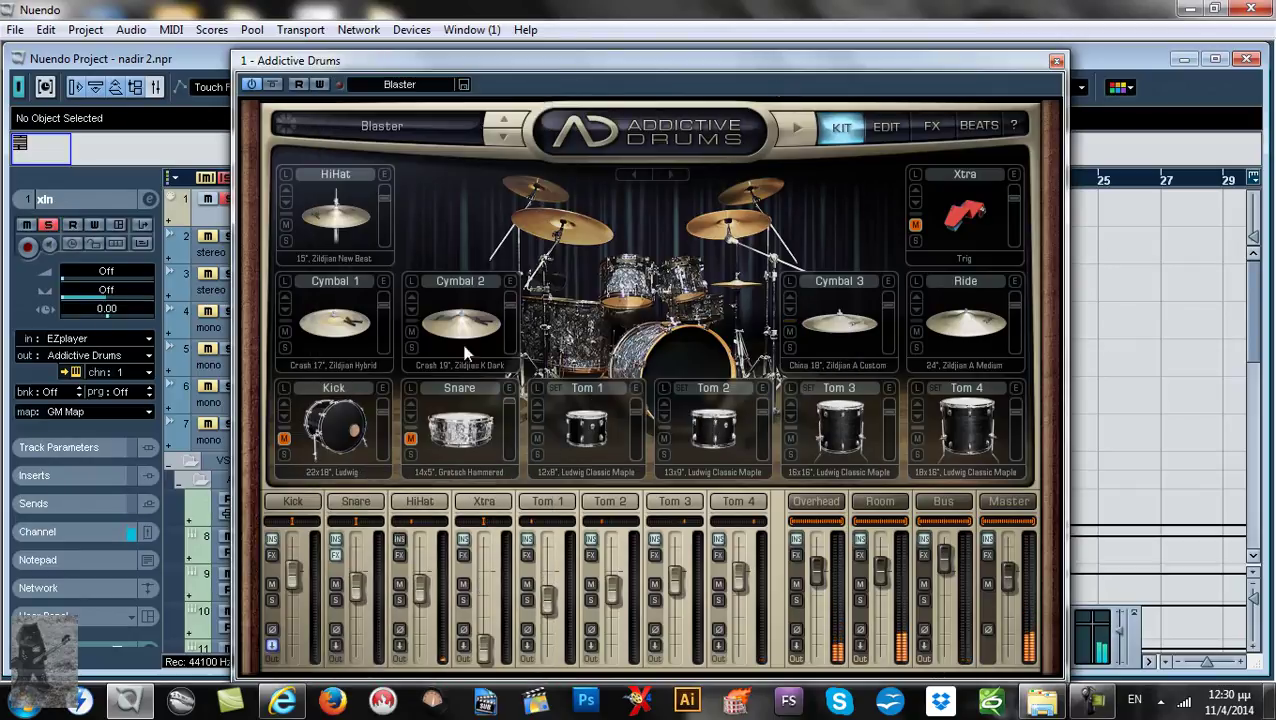
{"action": "left_click", "coordinate": [1058, 63]}
Audition the two drumagog tracks soloed individually and together, then clear all solos to hear the full mix
{"action": "left_click", "coordinate": [228, 250]}
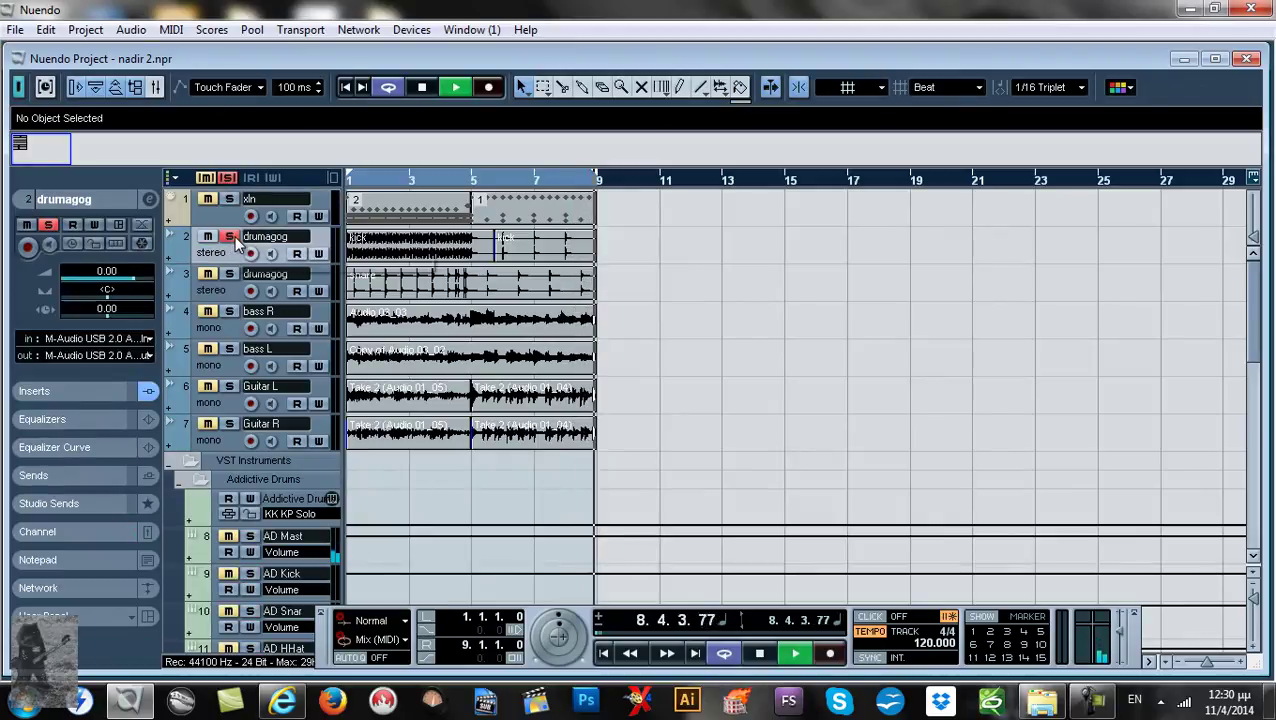
{"action": "left_click", "coordinate": [229, 274]}
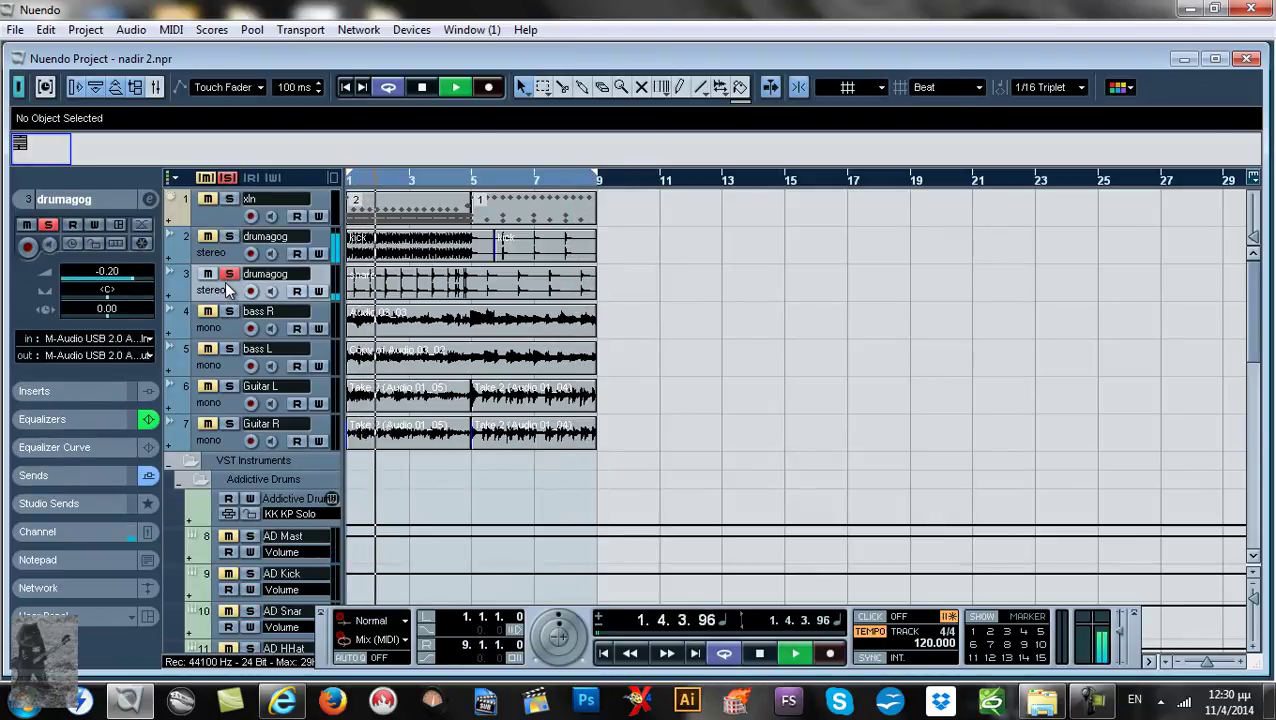
{"action": "left_click", "coordinate": [229, 238]}
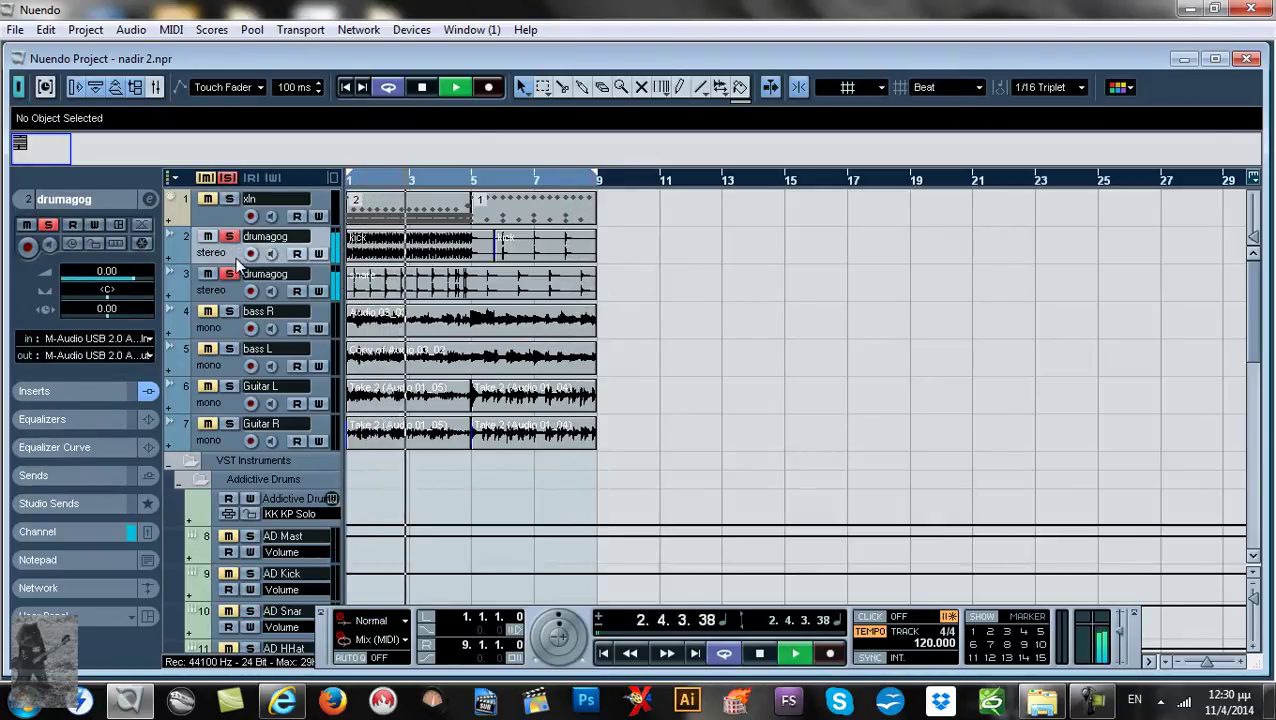
{"action": "left_click", "coordinate": [229, 272]}
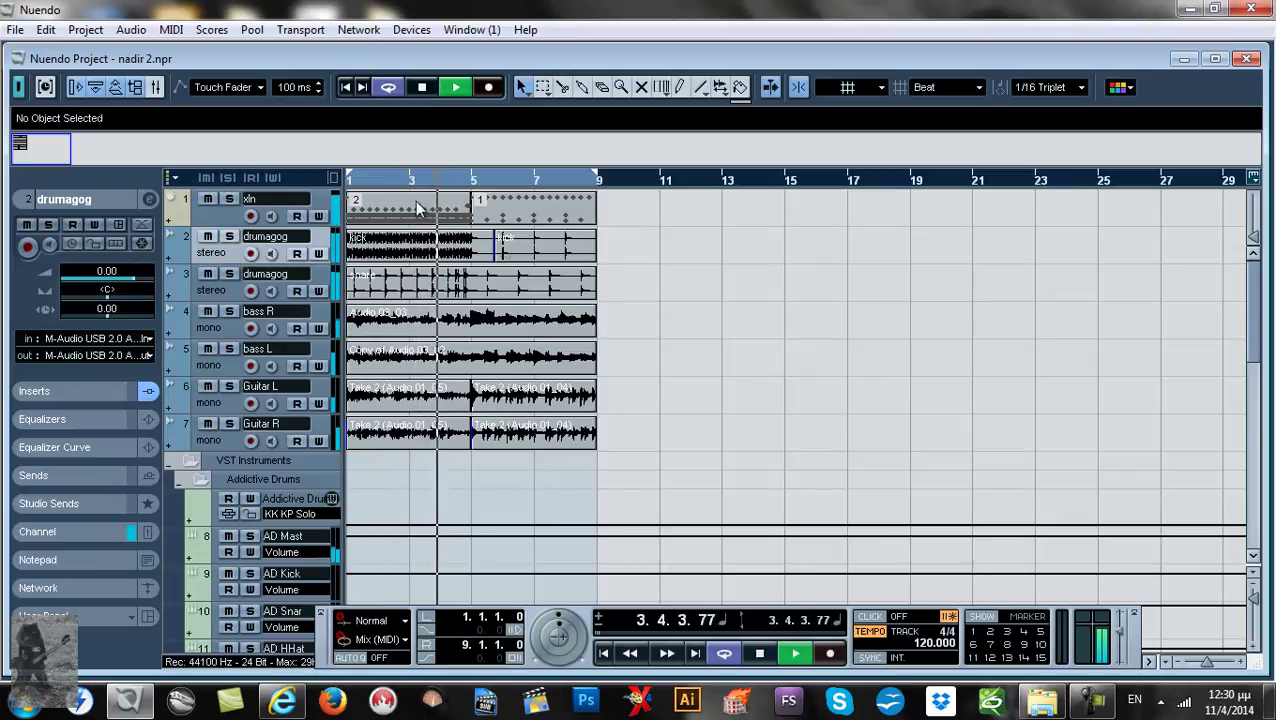
{"action": "left_click", "coordinate": [1101, 705]}
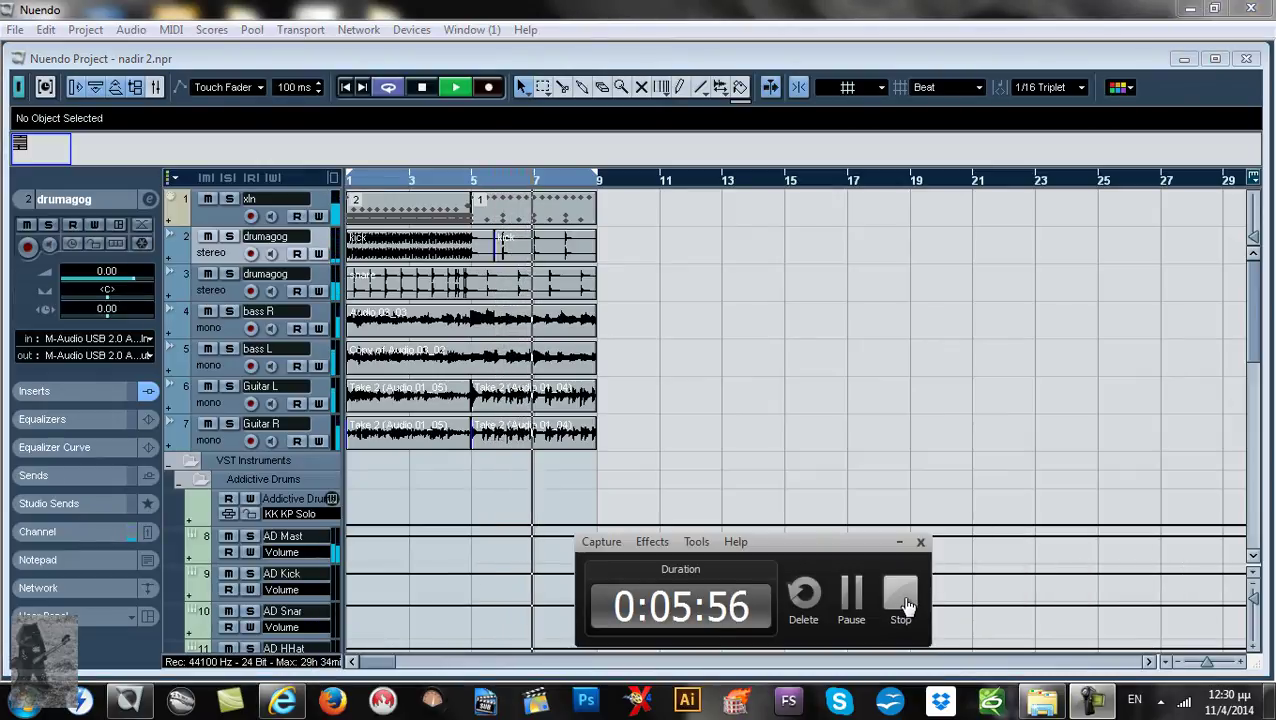